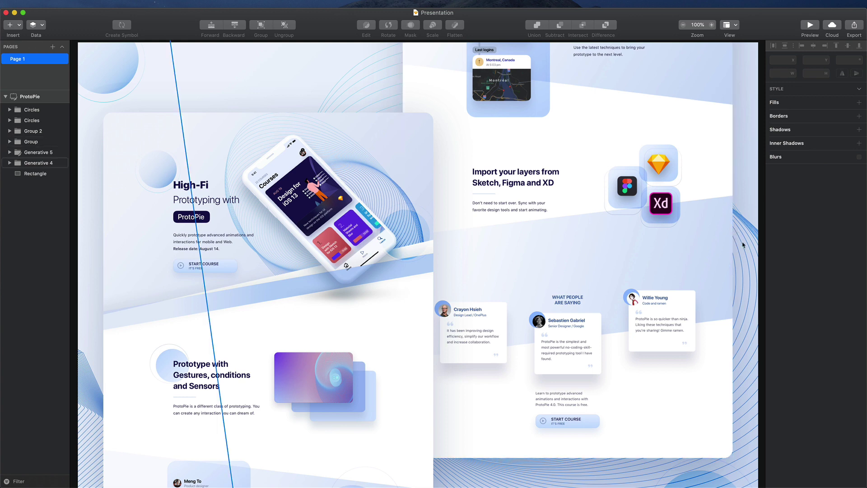
Step: Switch to Safari, look over the Looper 2.0 Sketch plugin page, and return to the Presentation document in Sketch
key("super+Tab")
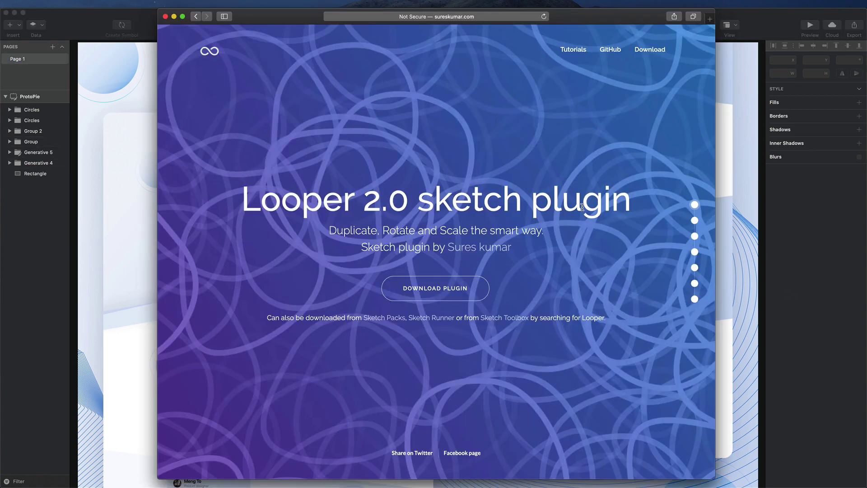
scroll(562, 226, "down", 10)
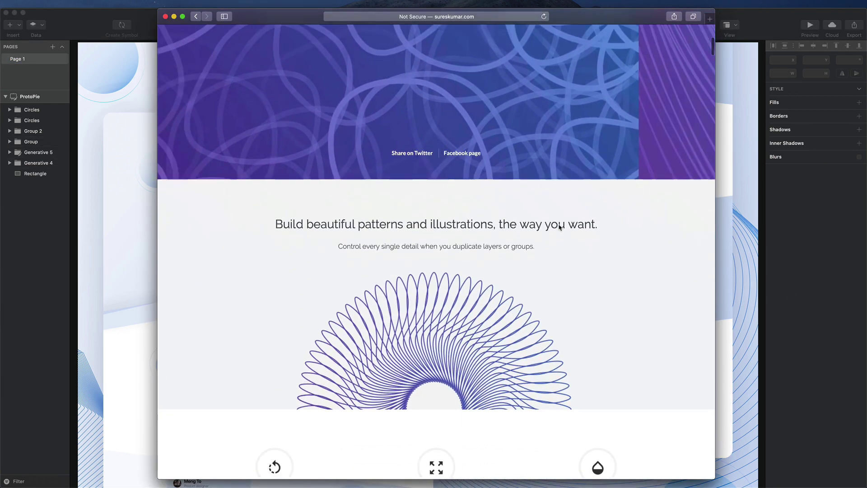
scroll(375, 159, "up", 10)
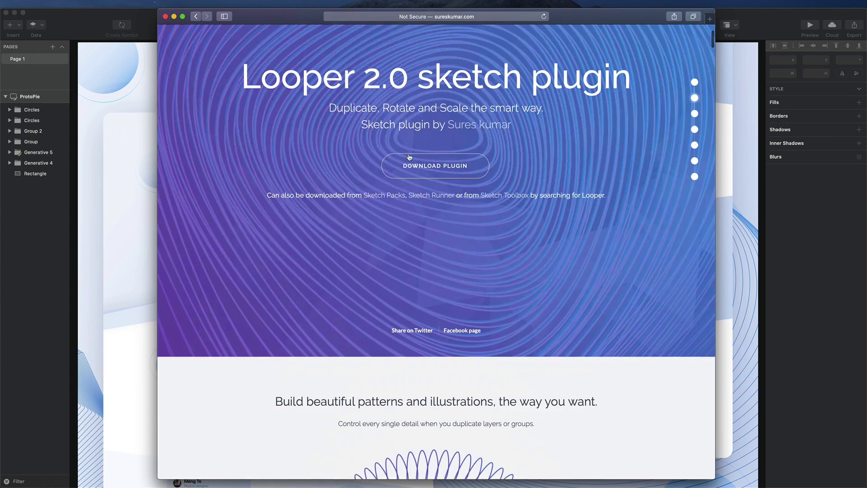
left_click(426, 16)
left_click(613, 137)
left_click(803, 264)
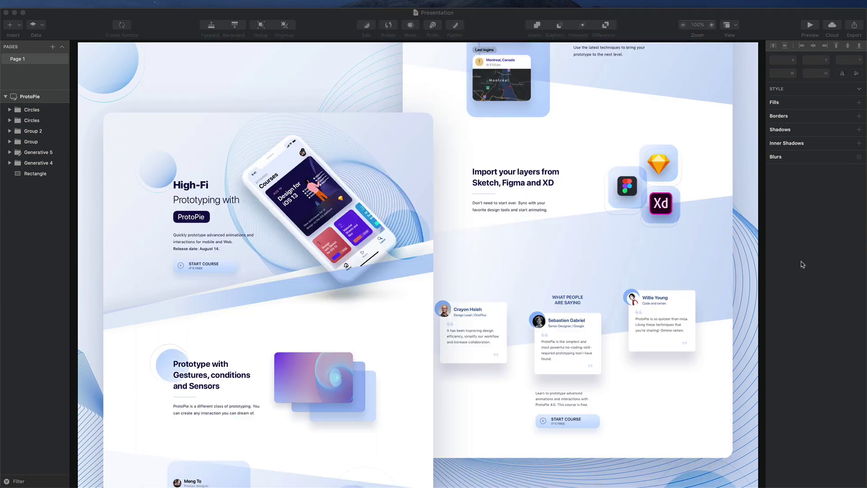
Step: Search the installable Sketch plugins for "looper"
key("super+'")
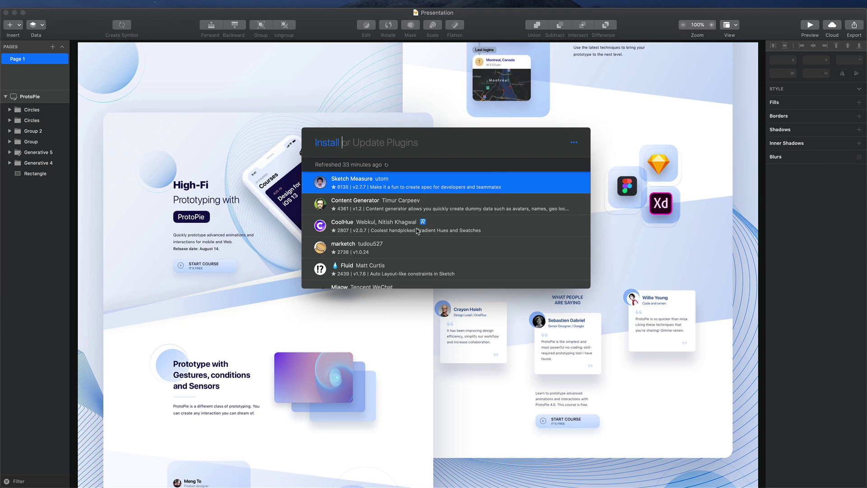
key("Tab")
key("Tab")
key("Tab")
key("Tab")
key("Tab")
key("Tab")
type("looper")
key("Return")
left_click(536, 144)
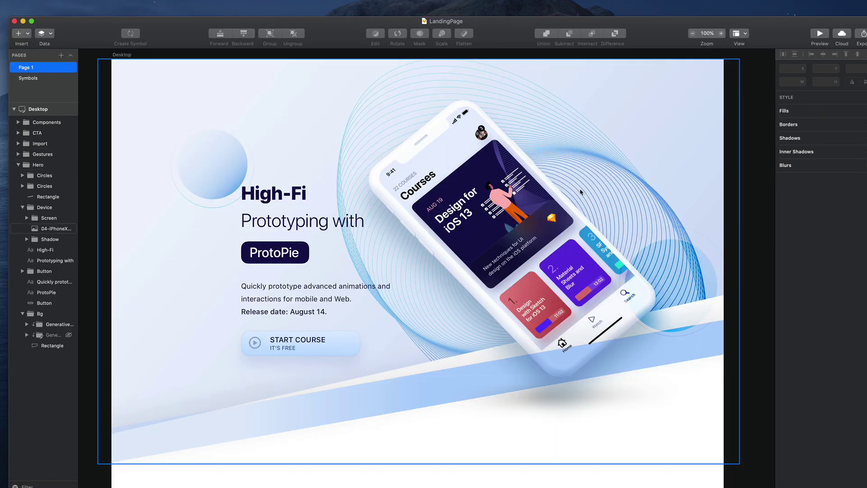
Step: Examine the looped line pattern behind the phone in the LandingPage document, including its individual ovals and nested Generative groups
left_click(349, 146, "super")
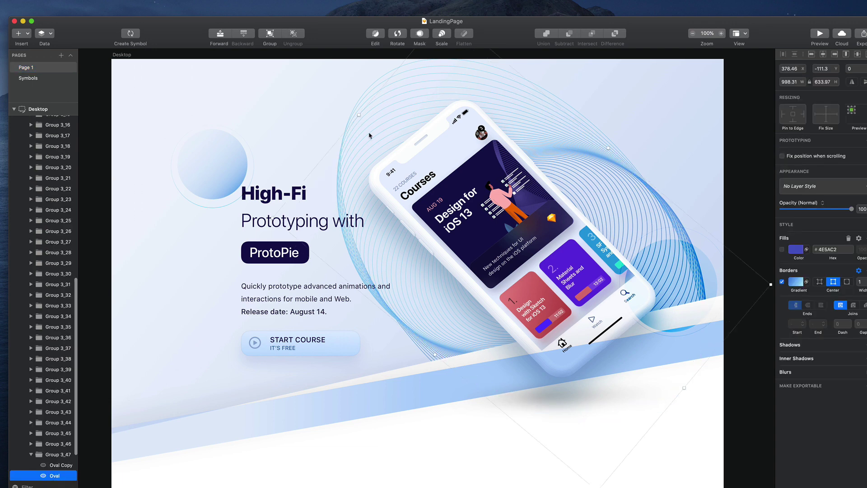
left_click(365, 202, "super")
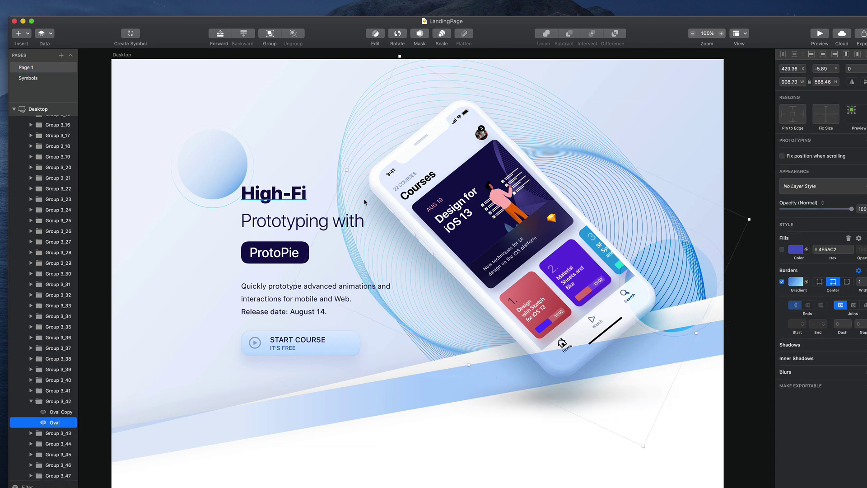
left_click(350, 177, "super")
scroll(28, 249, "up", 10)
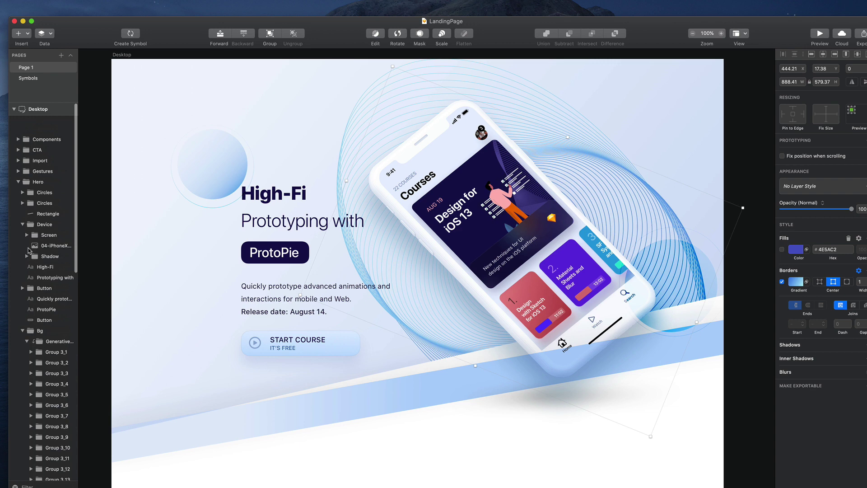
left_click(26, 324)
left_click(47, 334)
left_click(27, 324)
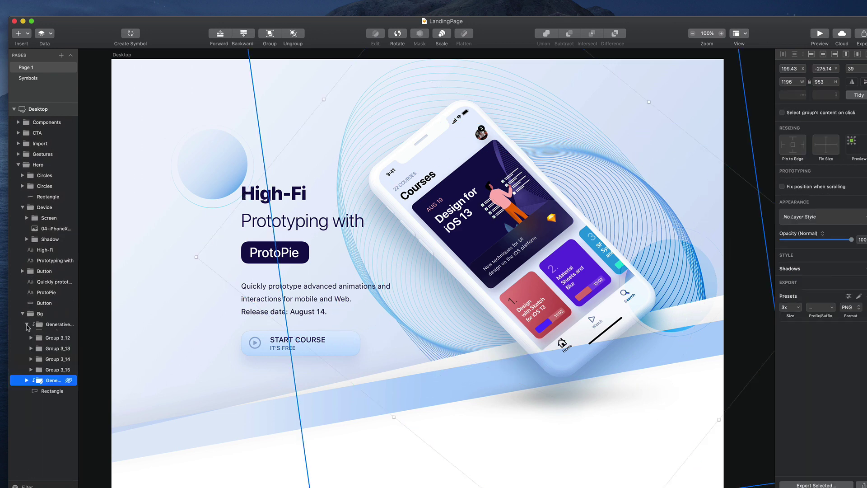
left_click(28, 325)
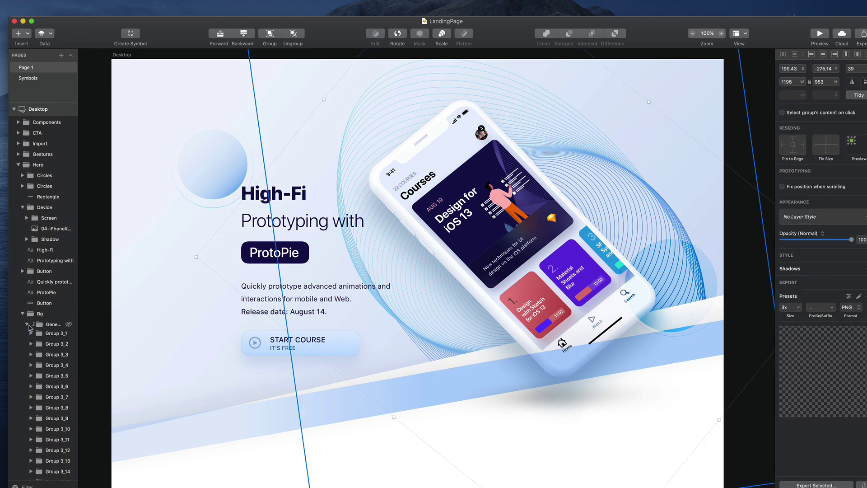
left_click(351, 163, "super")
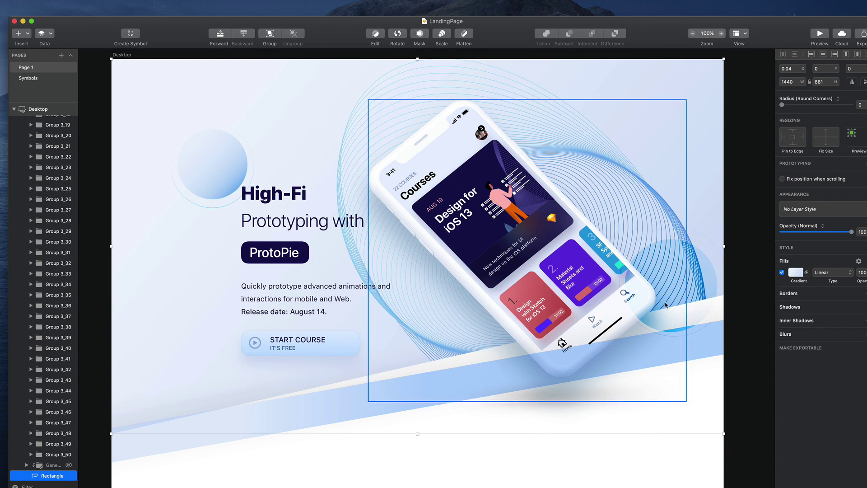
left_click(744, 262)
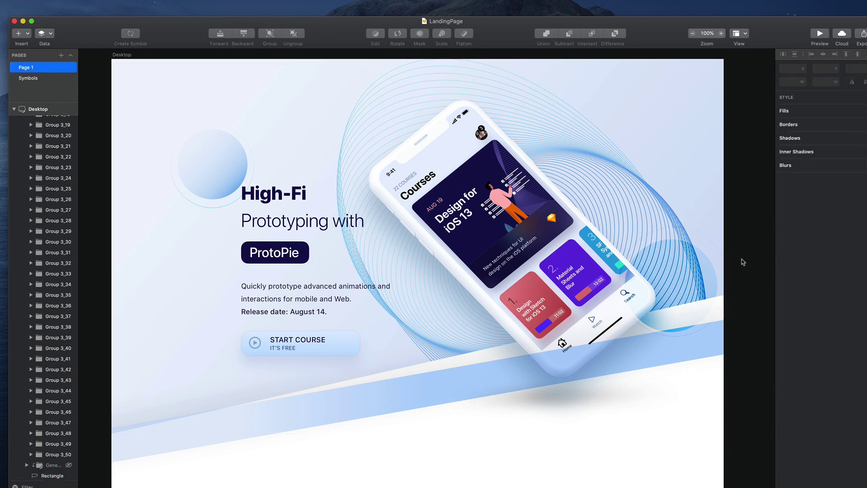
Step: Create a new Sketch document, shrink its window to fit the screen and reposition it
key("super+n")
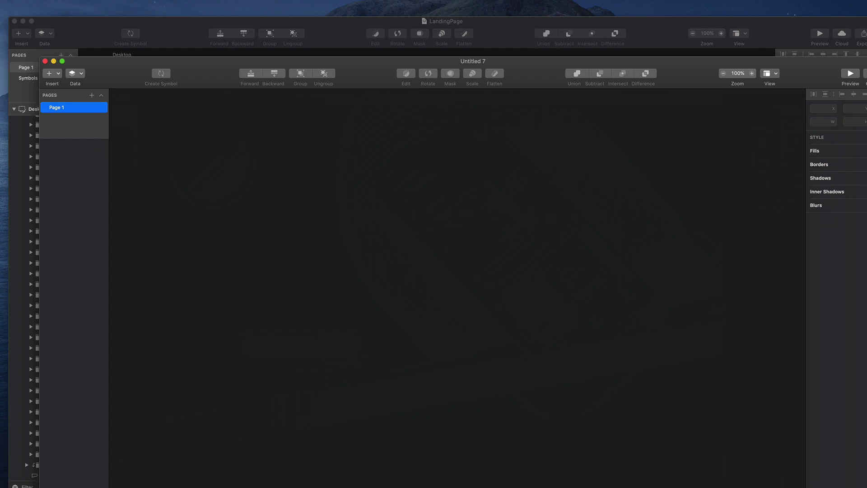
left_click_drag(866, 487, 811, 463)
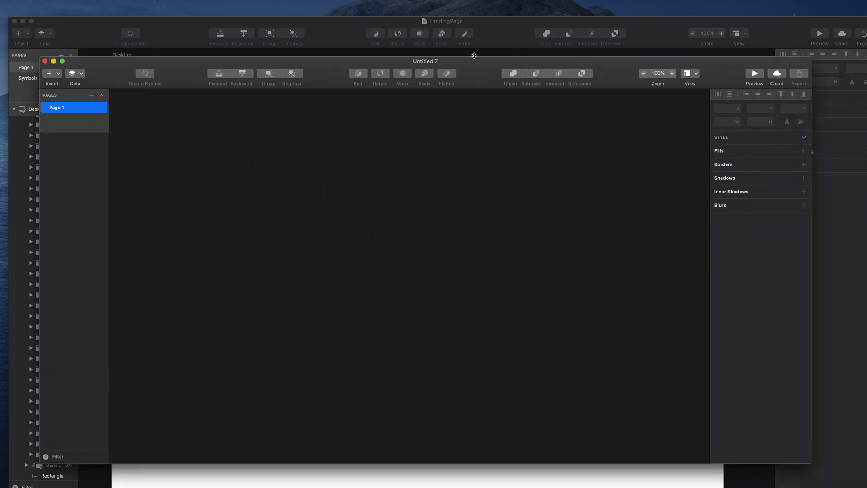
left_click_drag(474, 56, 486, 29)
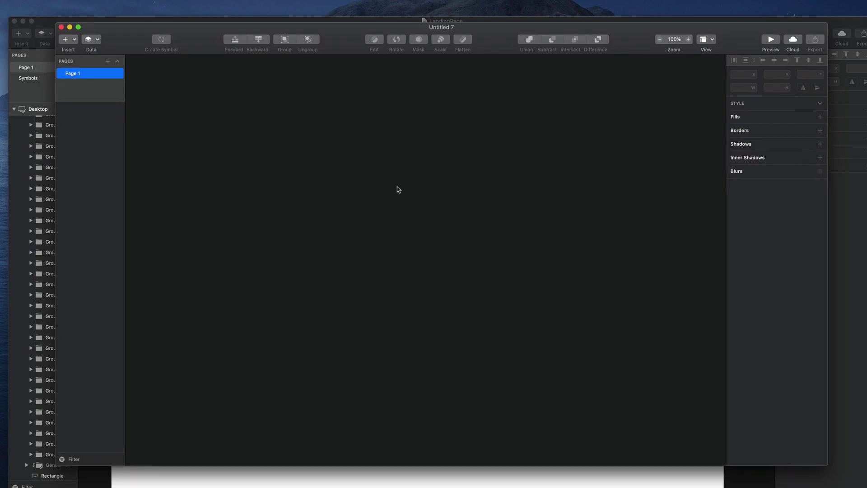
Step: Draw a circle about 262 px wide on the canvas and a concentric circle about 476 px wide around it
key("o")
left_click_drag(378, 159, 492, 262)
left_click_drag(441, 209, 415, 230)
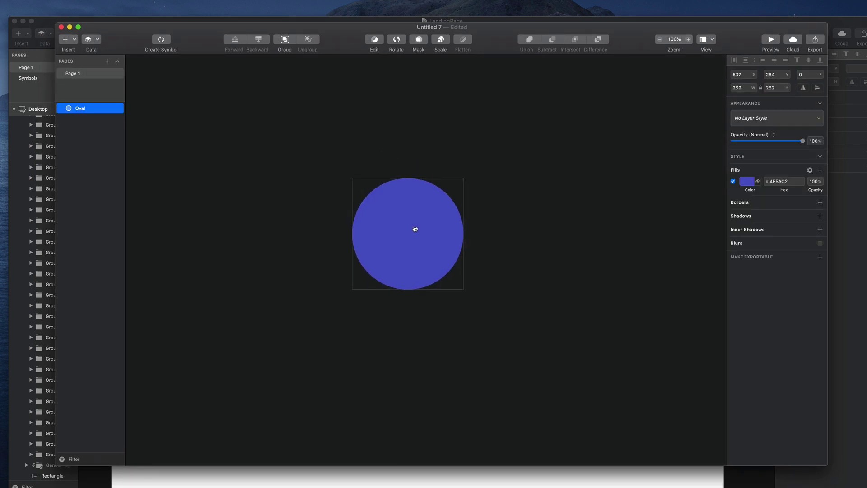
key("o")
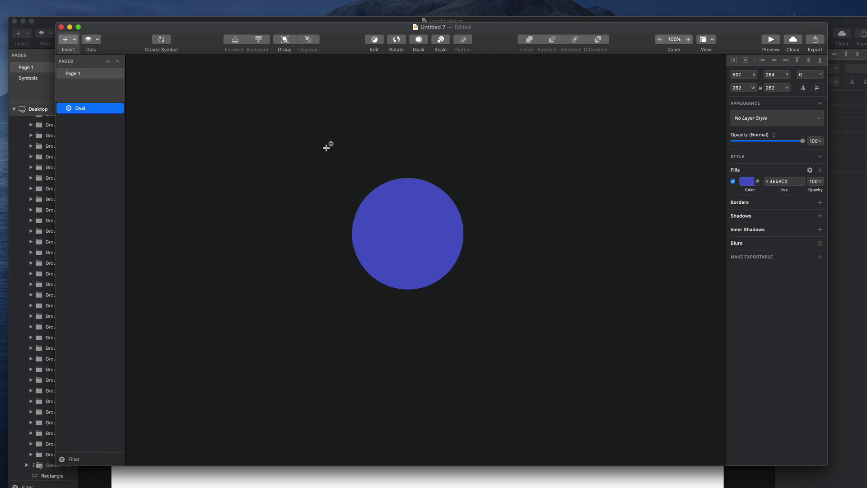
left_click_drag(324, 150, 484, 273)
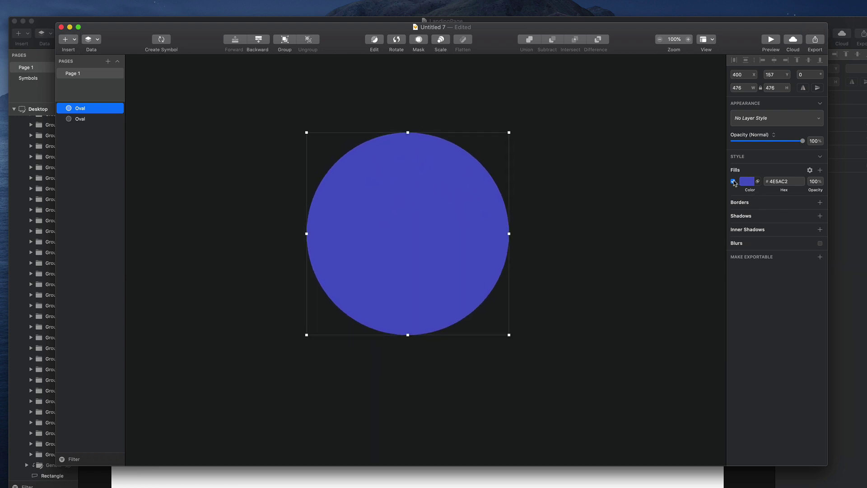
Step: Turn off the large circle's fill and give it a light blue border with width 1
left_click(733, 182)
left_click(739, 202)
left_click(742, 214)
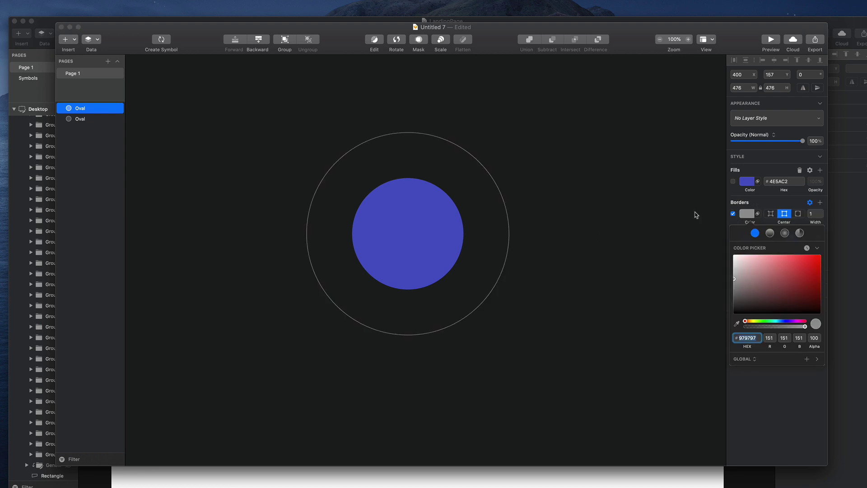
left_click(746, 215)
left_click(747, 215)
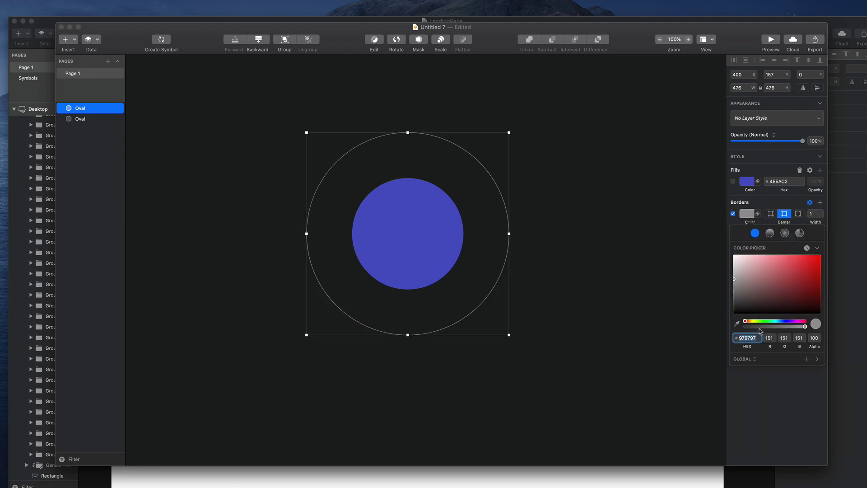
left_click(780, 321)
left_click_drag(768, 279, 759, 266)
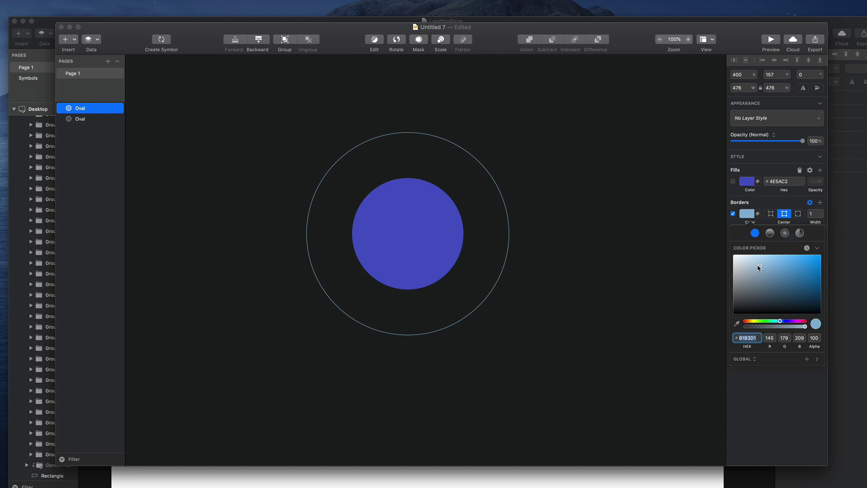
Step: Fill the small circle with the light blue #B0C5D6 sampled from the large circle's outline
left_click(430, 228)
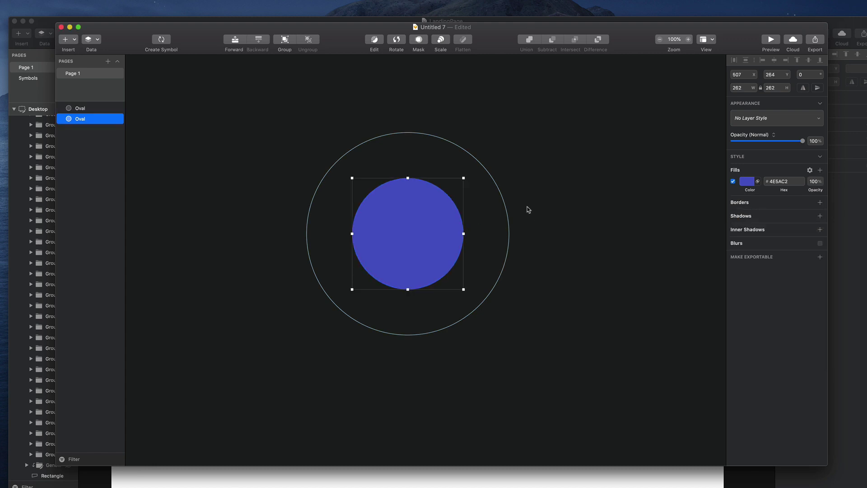
key("ctrl+c")
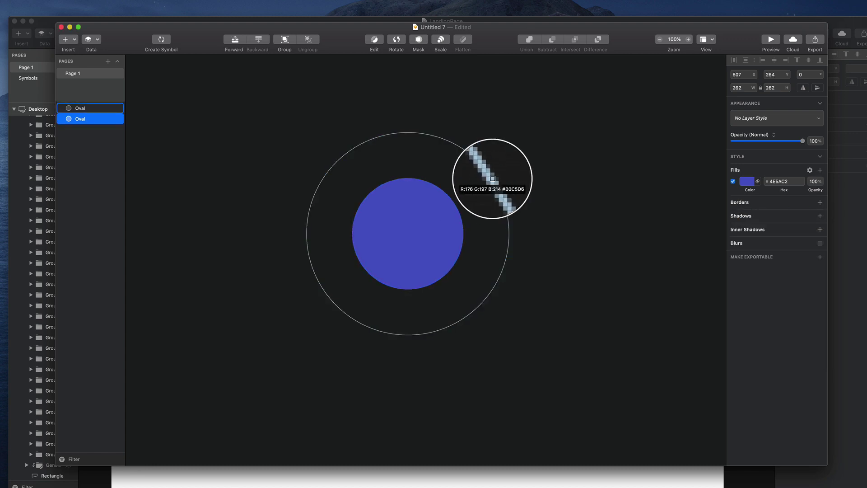
left_click(492, 179)
Step: Group the small filled circle and the large outlined circle together
left_click_drag(593, 346, 341, 177)
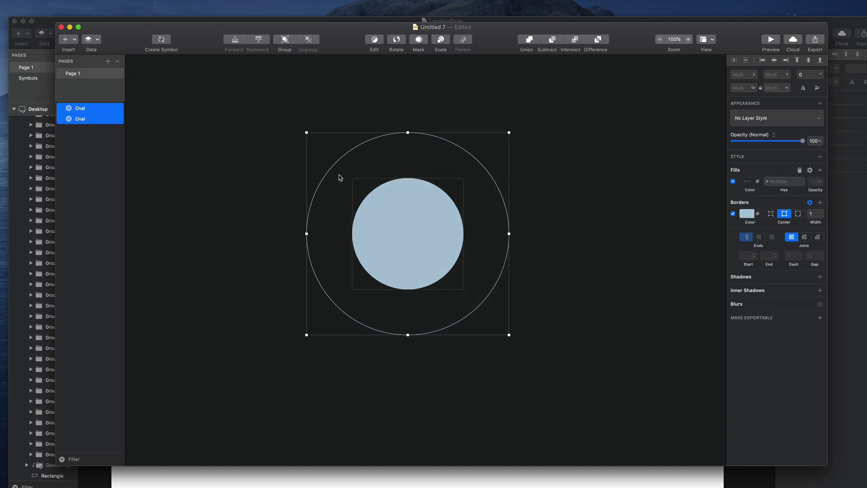
key("super+g")
left_click(596, 196)
Step: Launch the Looper plugin on the circle group and move its dialog clear of the artwork
left_click(422, 232)
scroll(565, 187, "up", 2)
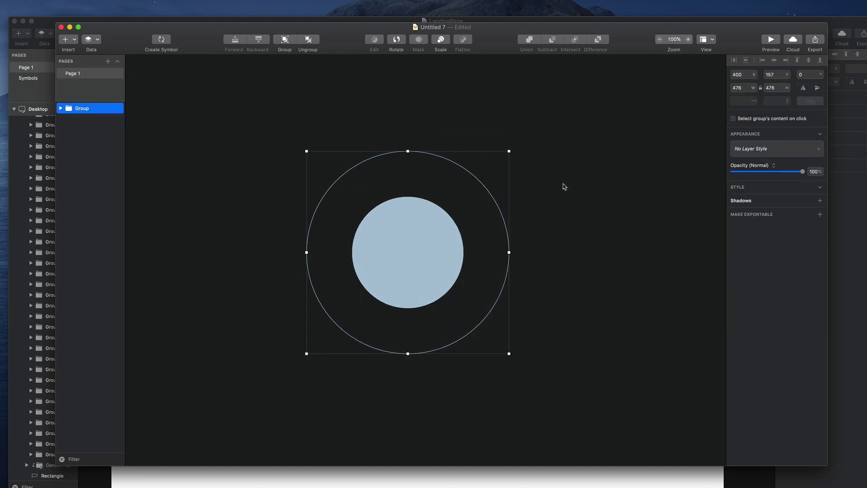
key("super+minus")
left_click(550, 218)
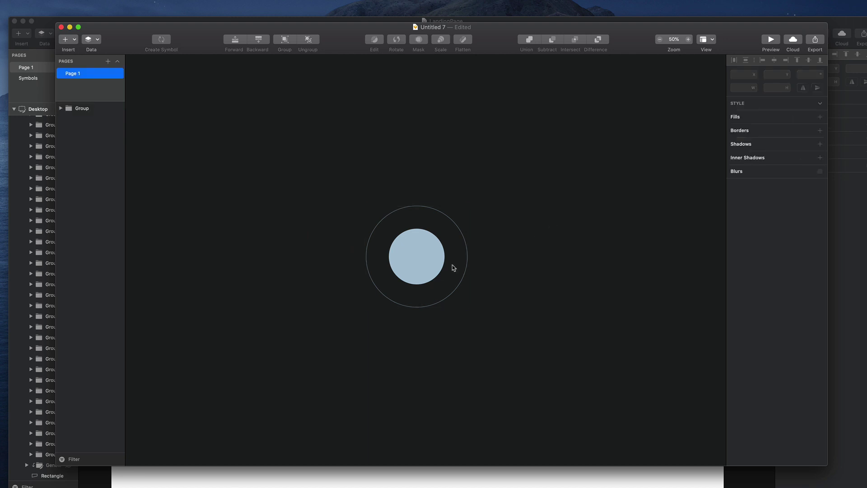
left_click(427, 271)
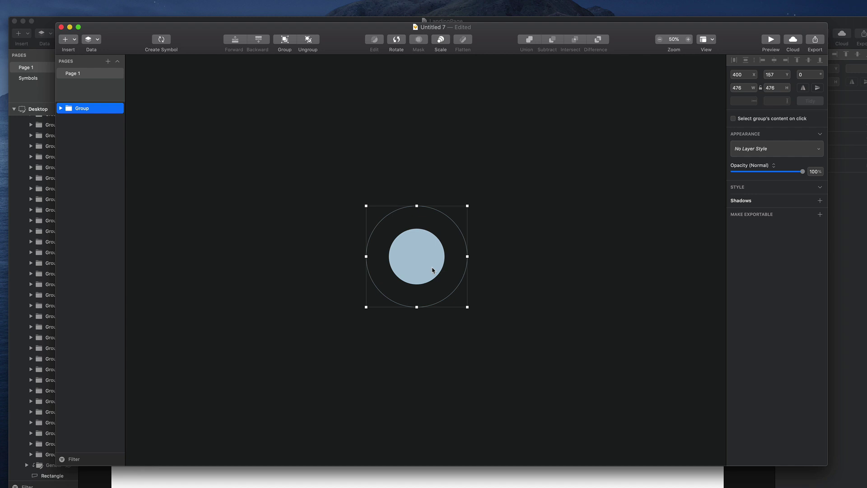
key("ctrl+shift+l")
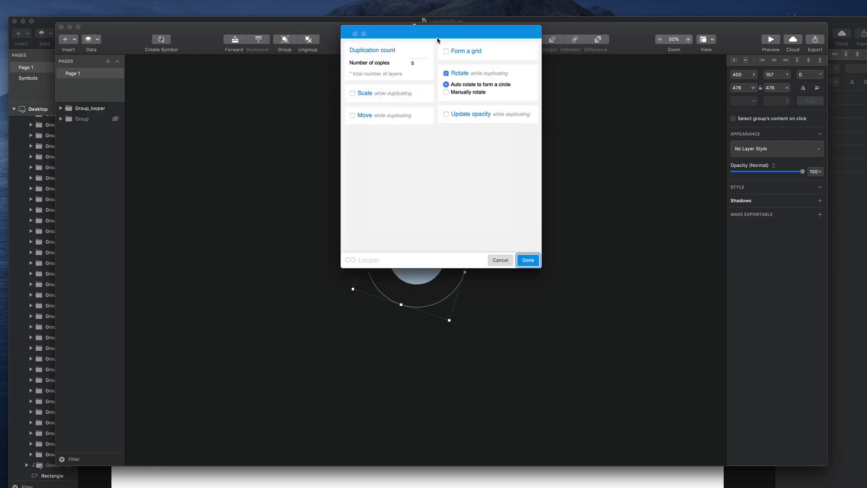
left_click_drag(441, 36, 610, 125)
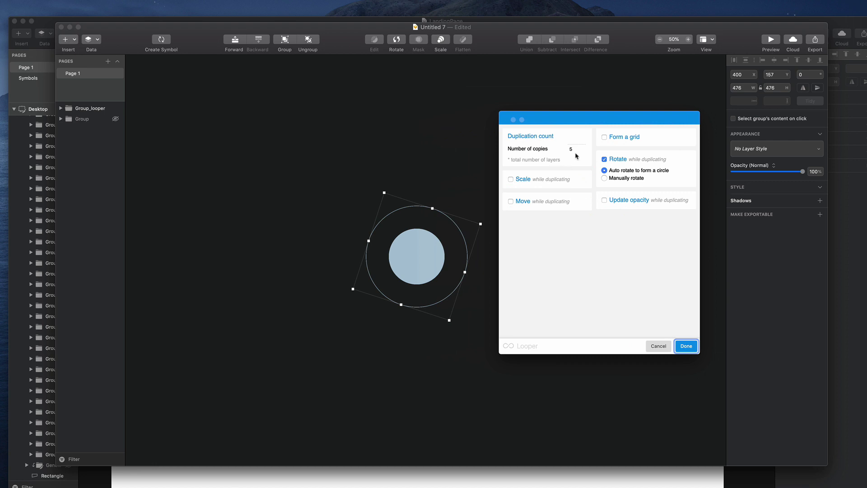
Step: Enable Scale while duplicating in Looper and set the number of copies to 50
left_click(578, 148)
left_click(519, 179)
left_click(575, 149)
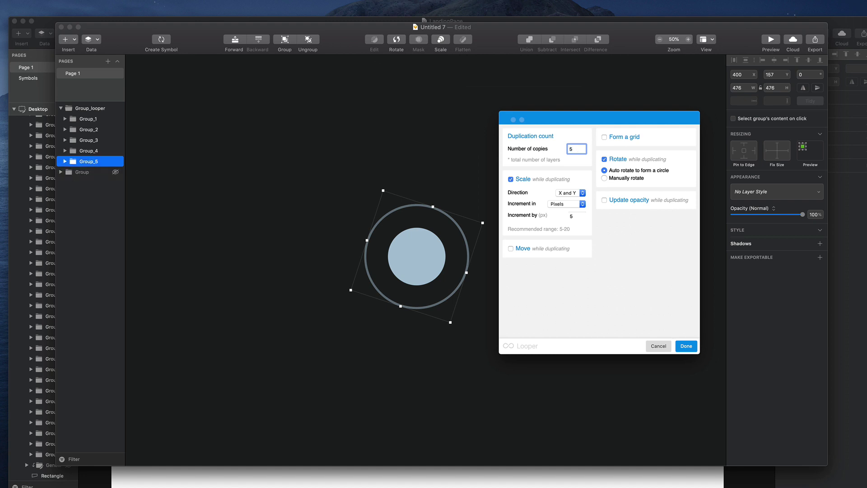
type("0")
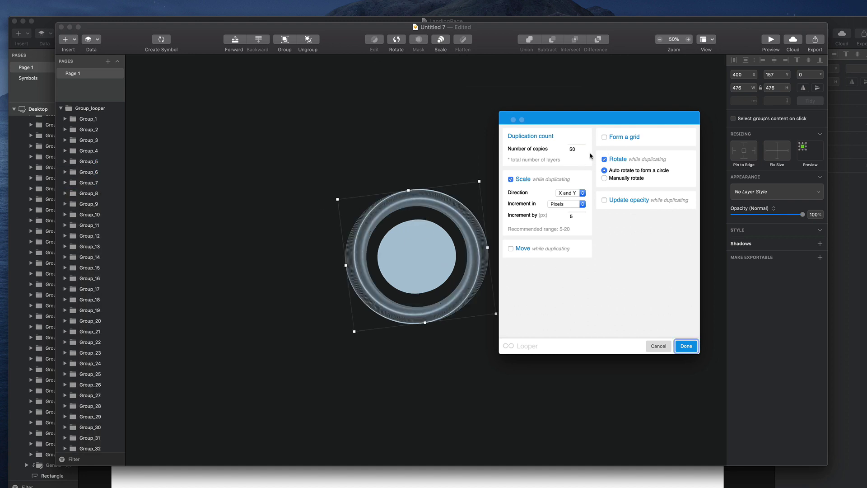
Step: Set Looper's scale increment to 6 px and enable Move while duplicating
left_click(575, 217)
type("8")
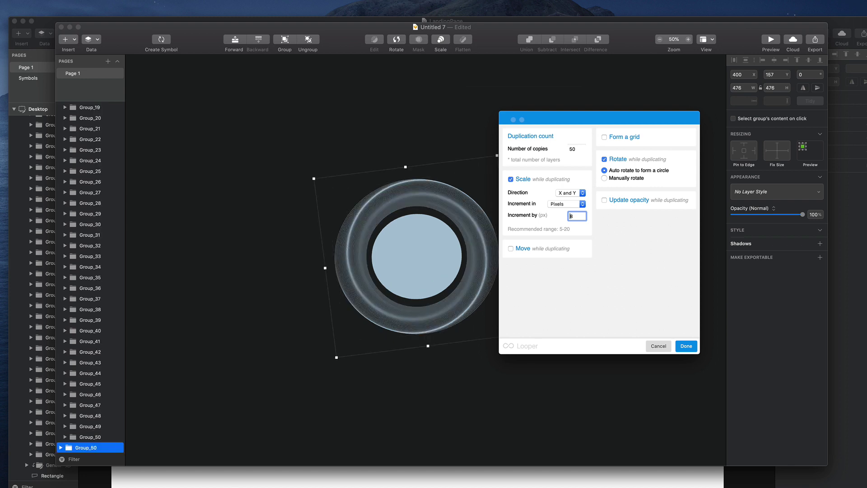
key("BackSpace")
type("7")
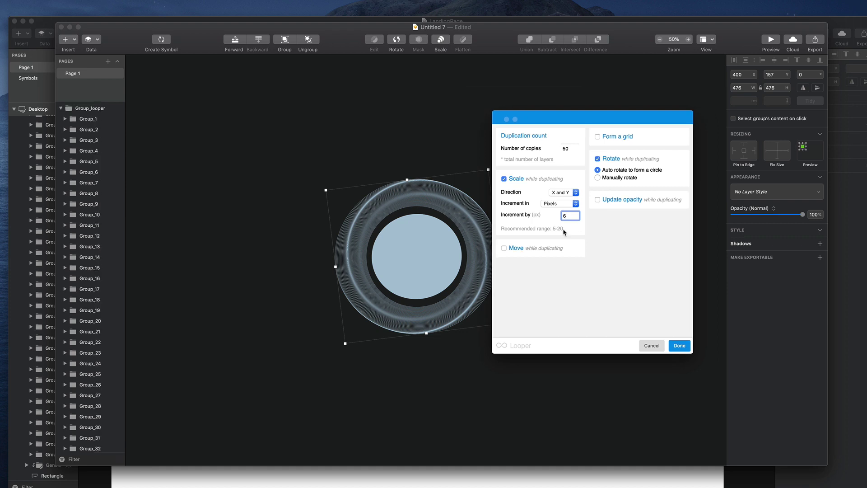
left_click(505, 249)
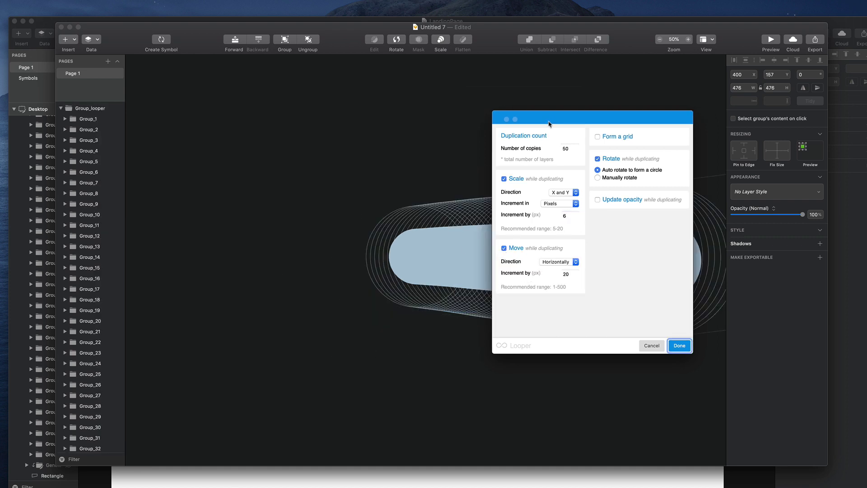
Step: Try the Vertically, Diagonally and Randomly directions for Looper's Move option, moving the dialog clear of the artwork
left_click_drag(550, 124, 195, 150)
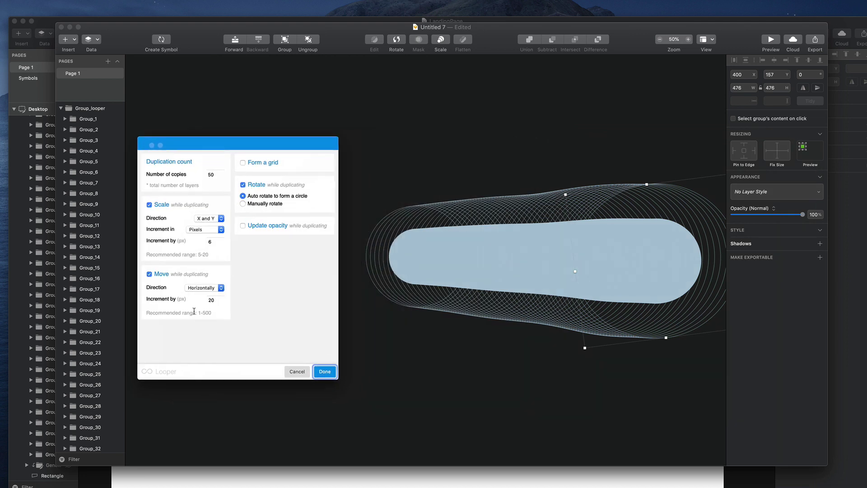
left_click(205, 288)
left_click(204, 297)
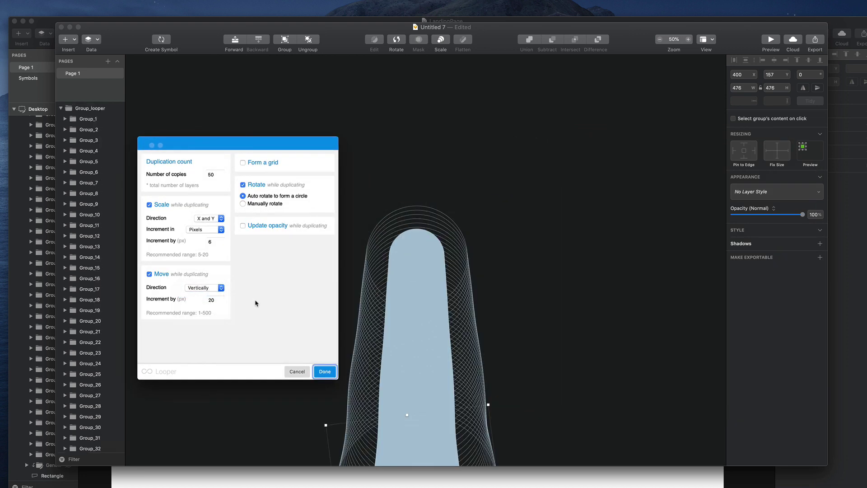
left_click(220, 288)
left_click(204, 296)
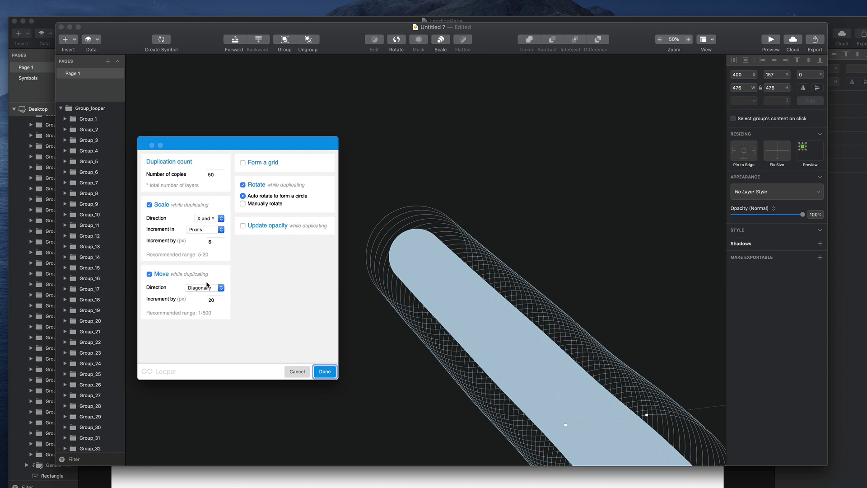
left_click(206, 286)
left_click(208, 295)
left_click_drag(222, 145, 582, 182)
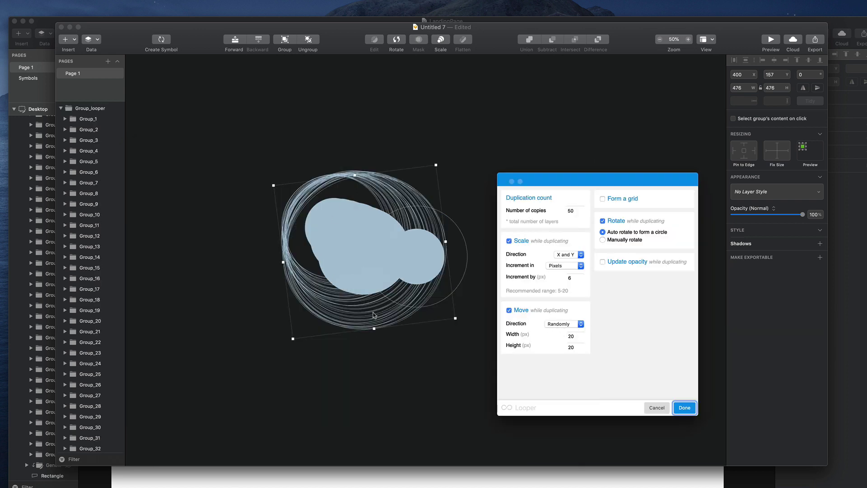
Step: Disable Move while duplicating in Looper and toggle Rotate while duplicating off and back on
left_click(510, 311)
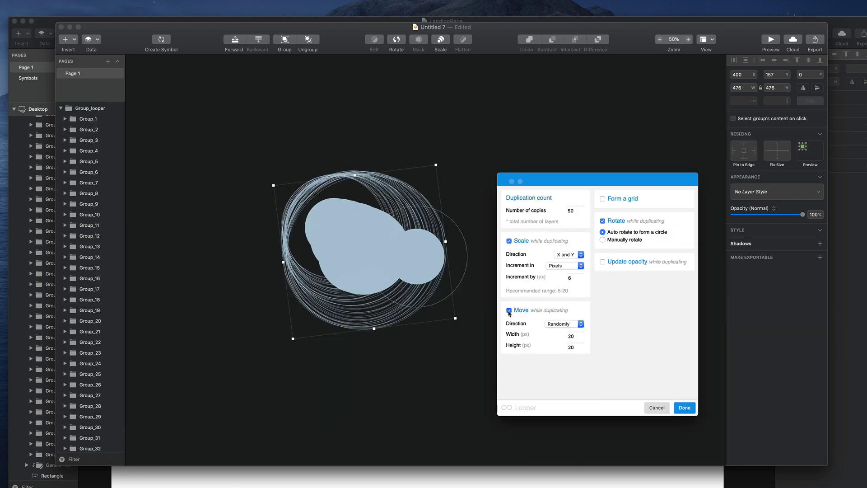
left_click(603, 220)
left_click(603, 221)
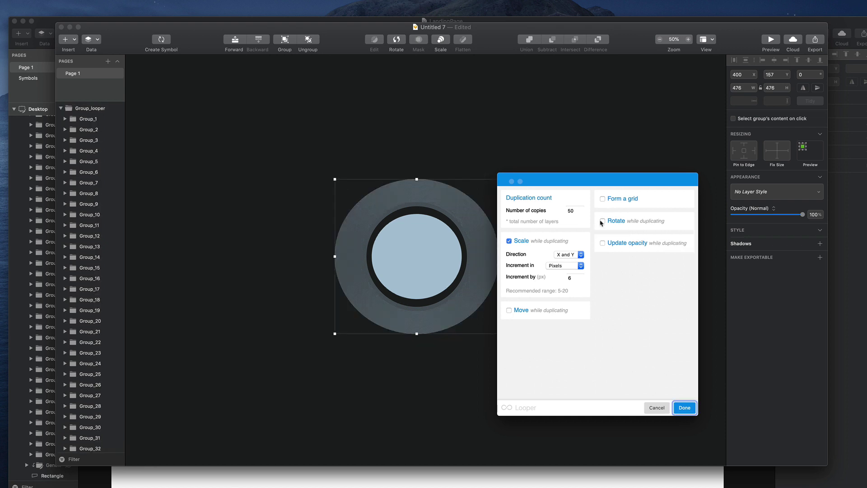
Step: Switch Looper to manual rotation and gradually raise the angle to 23 degrees
left_click(603, 240)
left_click(675, 252)
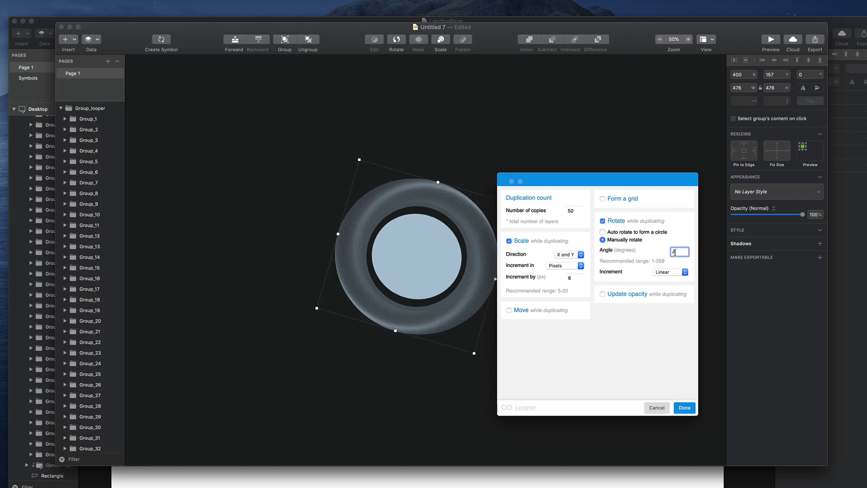
key("Up")
key("Up")
key("Up")
key("Up")
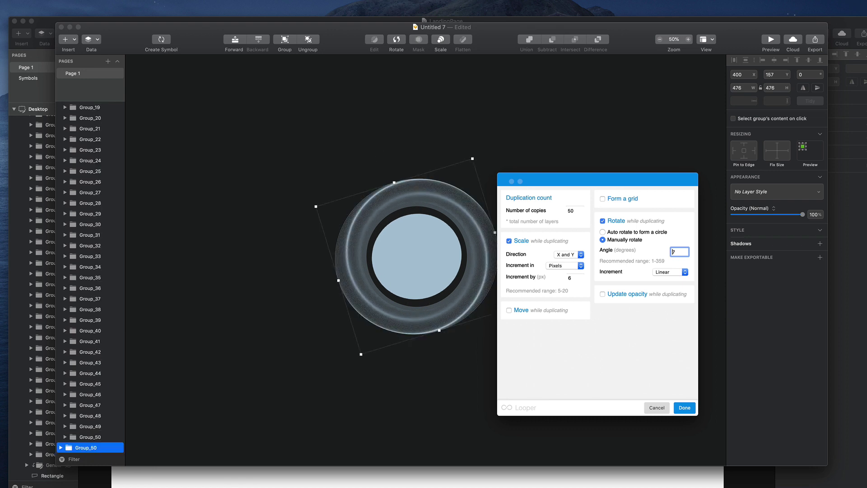
key("Up")
key("Up")
key("Up")
key("Up")
key("Up")
key("Up")
key("Up")
key("Up")
key("Up")
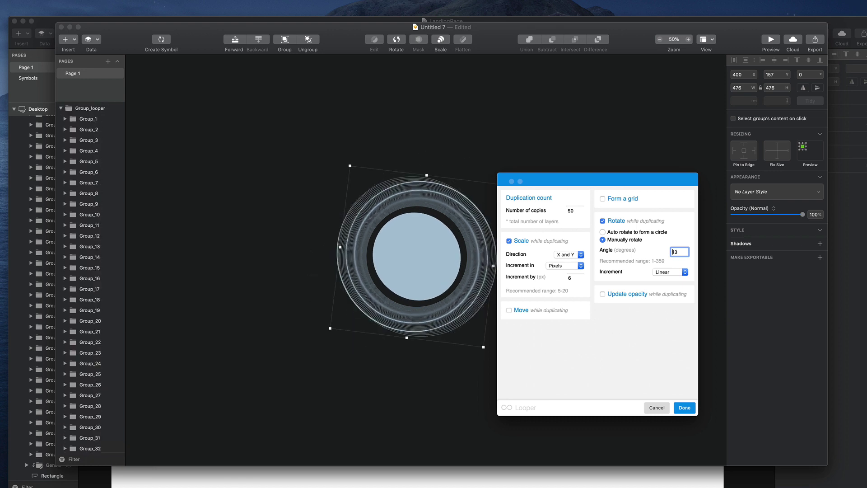
key("Up")
key("Up")
key("Up")
key("Up")
key("Up")
key("Up")
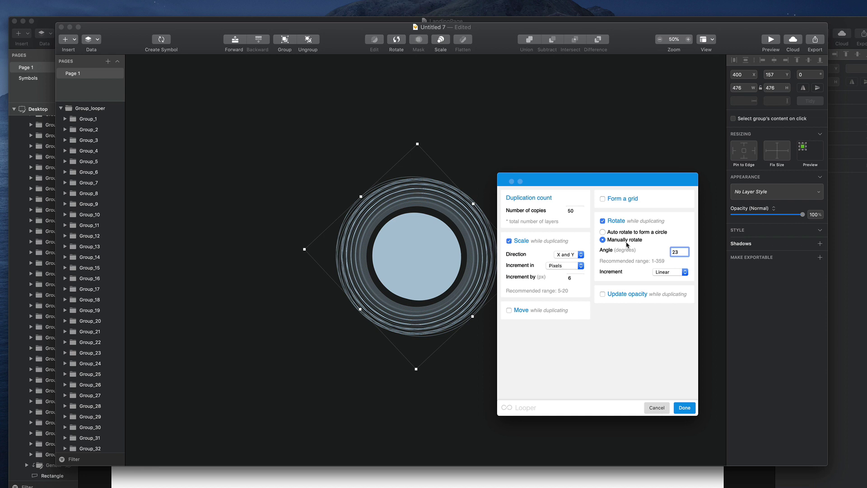
Step: Disable Rotate while duplicating, enable Form a grid, and move the Looper dialog away from the artwork
left_click(601, 221)
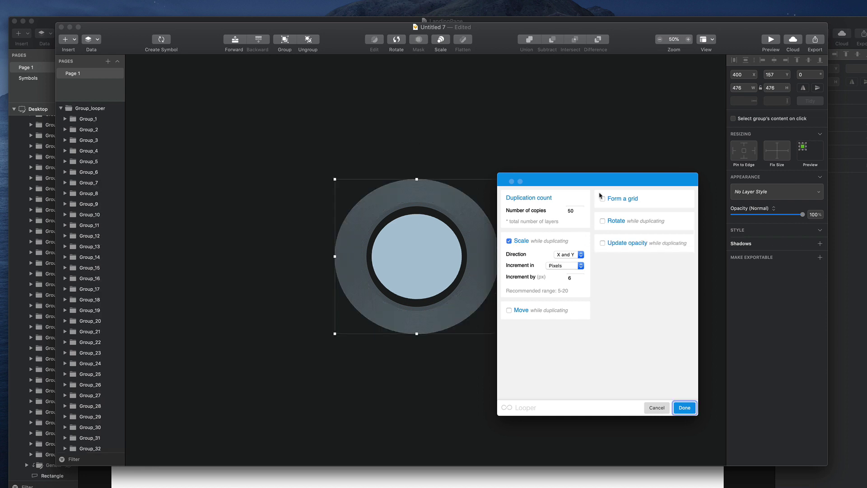
left_click(603, 199)
left_click_drag(576, 180, 689, 174)
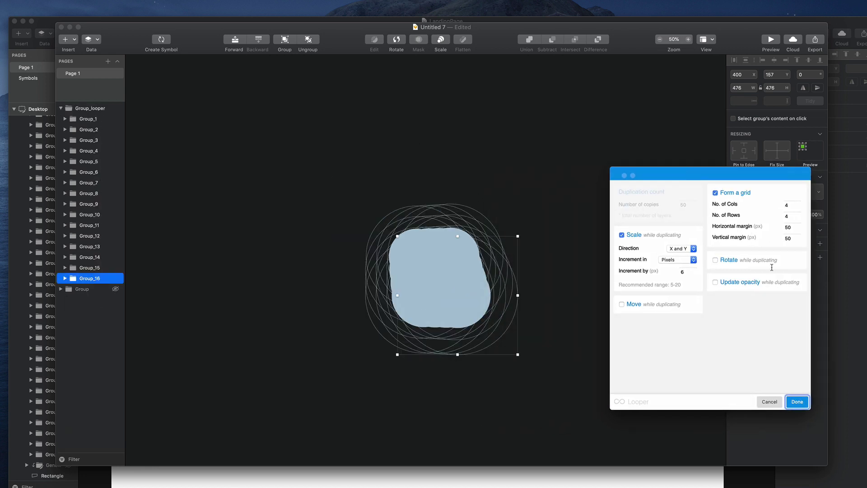
Step: Set the Looper grid's horizontal and vertical margins to 10 px
double_click(792, 205)
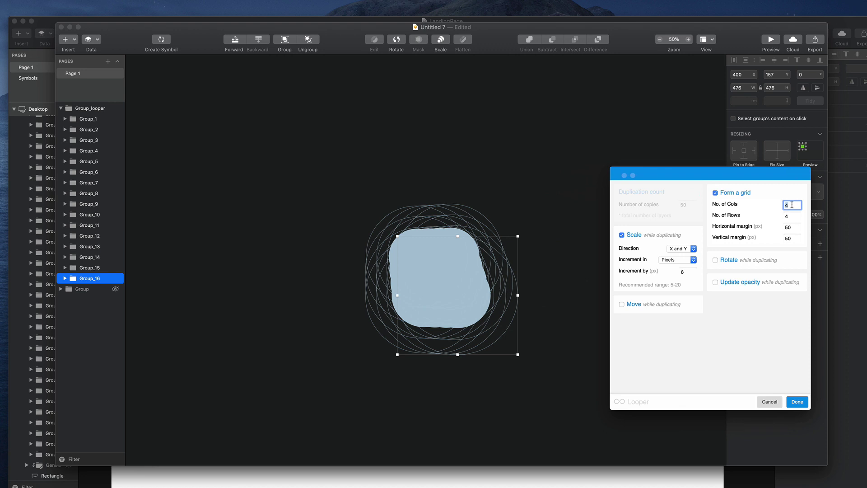
double_click(796, 228)
type("10")
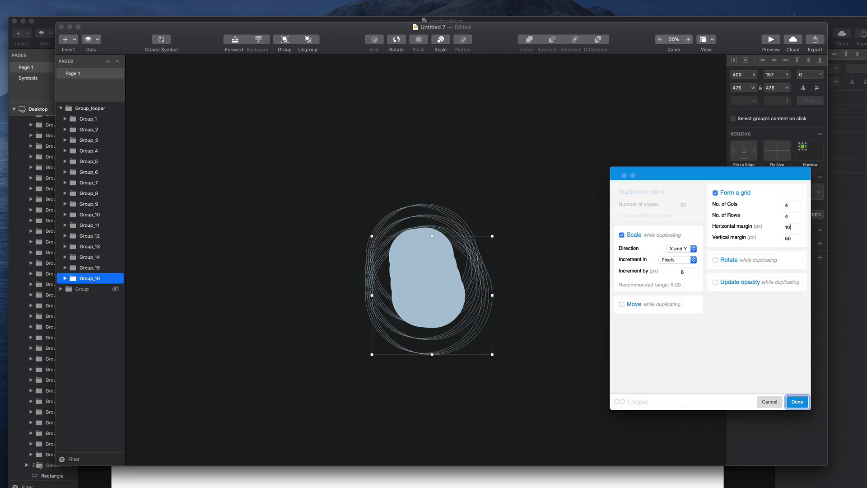
double_click(792, 237)
type("10")
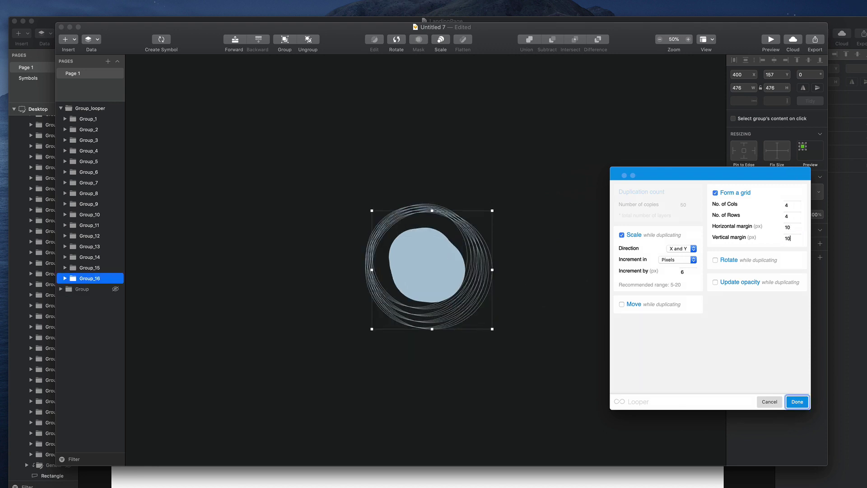
Step: Set the Looper grid to 20 columns and 20 rows, and cancel the duplication
double_click(798, 205)
type("20")
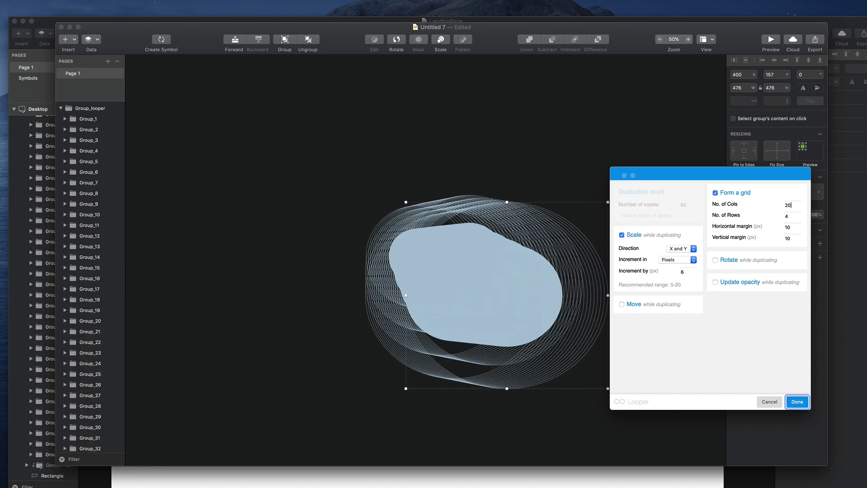
left_click(793, 214)
key("BackSpace")
type("20")
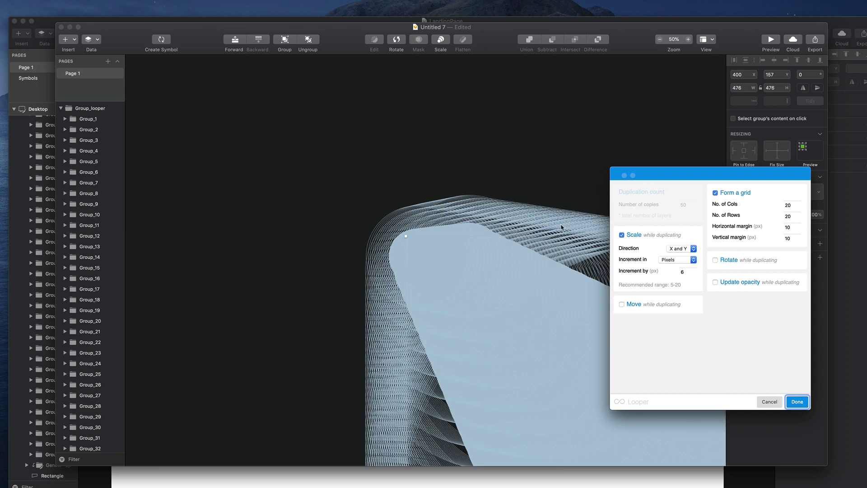
left_click(769, 402)
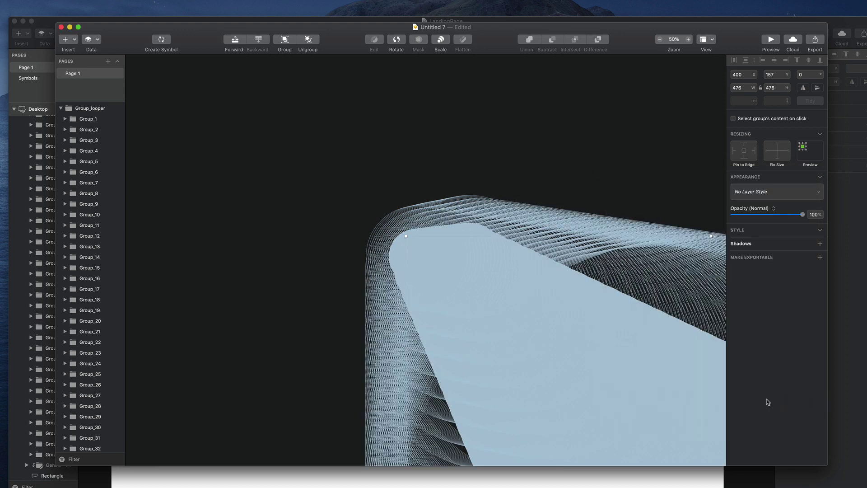
Step: Shrink the filled circle inside the group to a small dot at the centre of the outlined circle
left_click(546, 170)
double_click(441, 273)
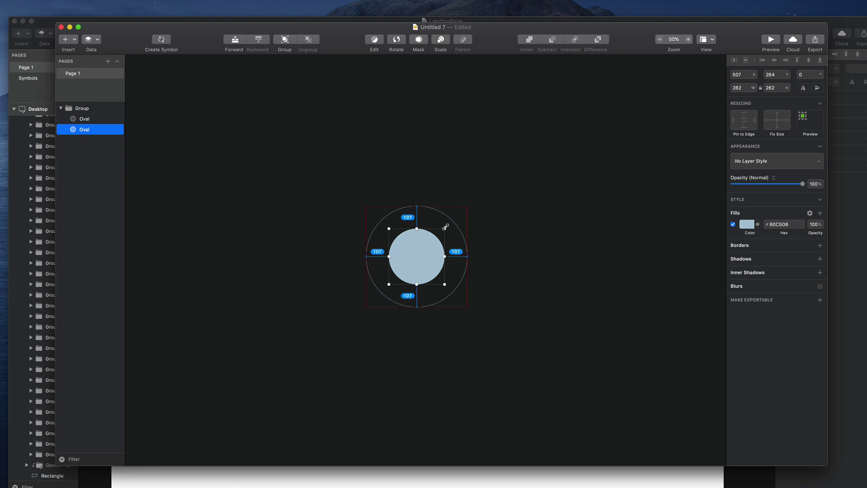
left_click_drag(445, 229, 414, 254)
Step: Stretch the outlined circle's right anchor point outward to form an egg shape about 783 px wide
left_click(485, 230)
left_click(461, 230)
left_click(462, 233)
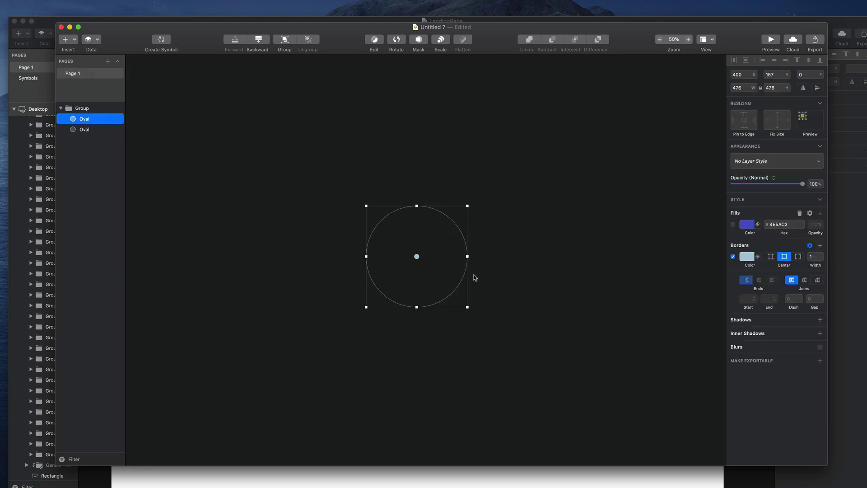
key("Return")
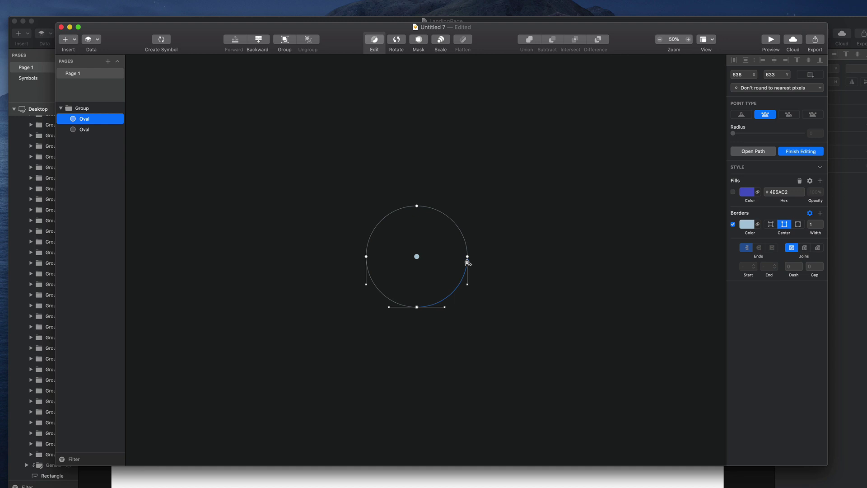
left_click_drag(468, 256, 533, 257)
key("Escape")
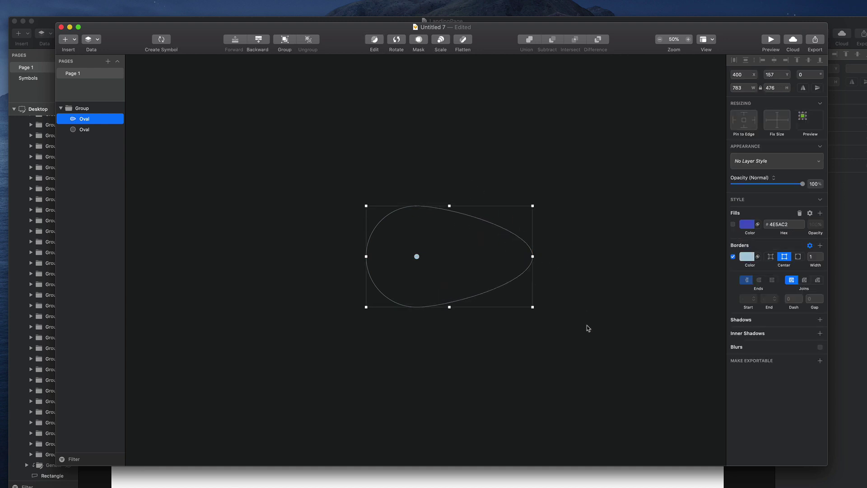
Step: Launch Looper on the group of the egg outline and dot, and move its dialog clear of the artwork
left_click_drag(585, 336, 323, 206)
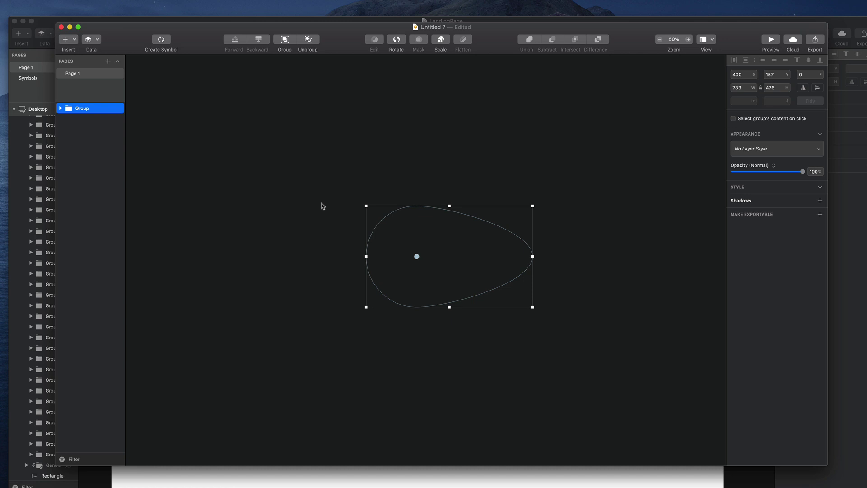
key("ctrl+super+l")
left_click_drag(405, 36, 648, 149)
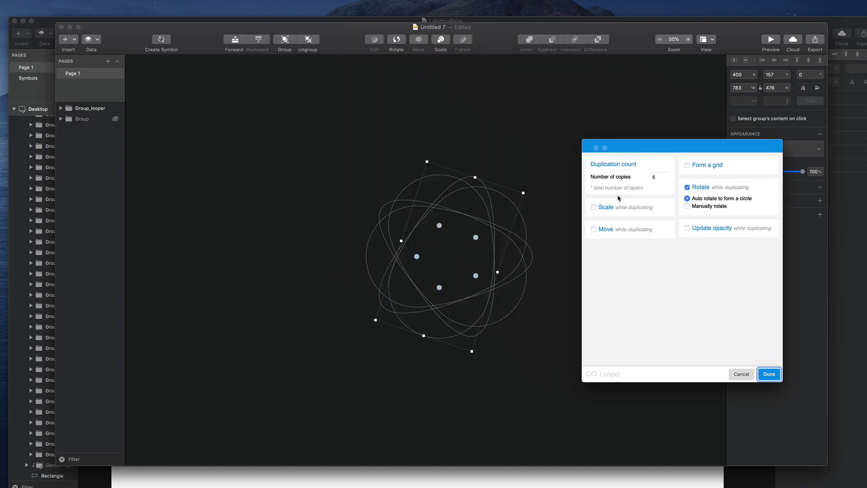
Step: Enable Scale while duplicating for the egg-shape group and set the number of copies to 50
left_click(594, 208)
left_click(666, 178)
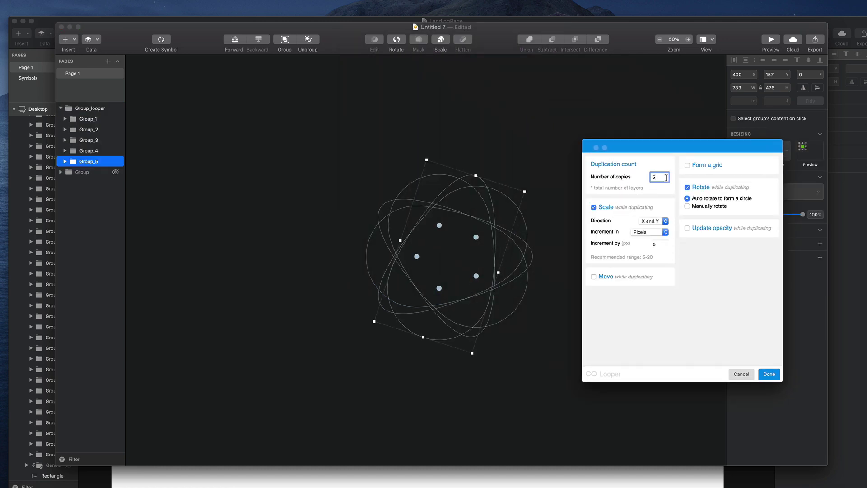
type("0")
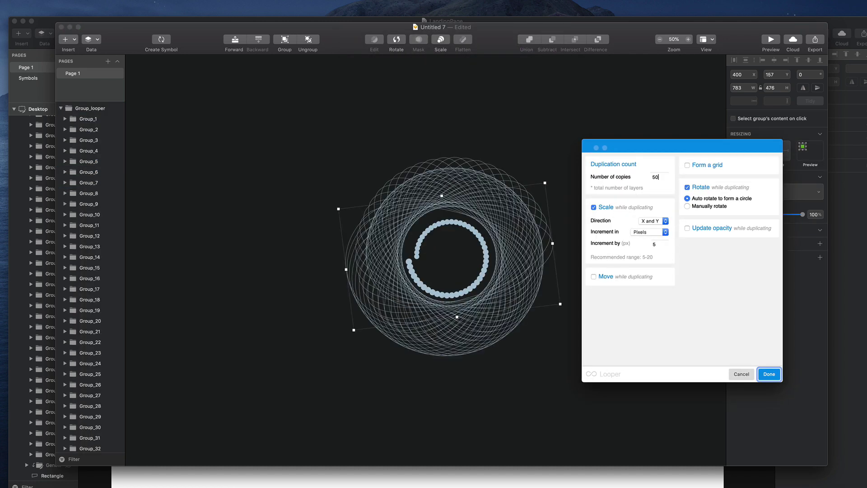
Step: Enable Move while duplicating for the egg-shape group and move the Looper dialog off the pattern
left_click(594, 277)
left_click_drag(631, 145, 741, 144)
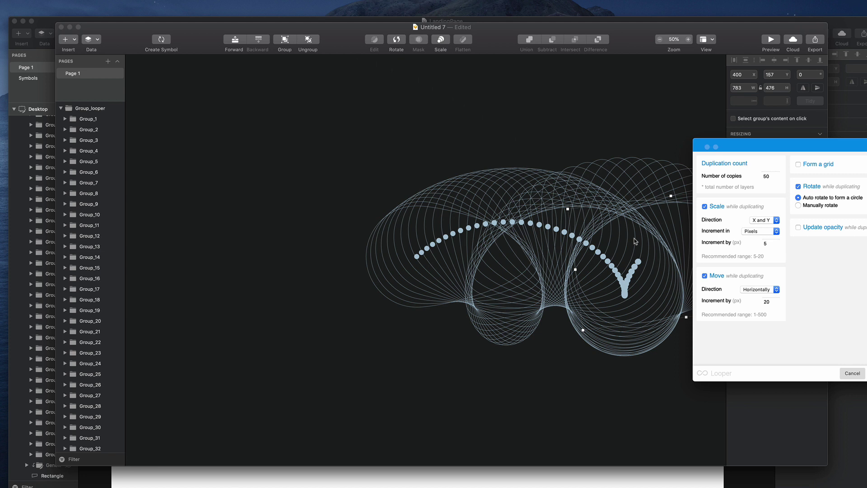
left_click_drag(730, 156, 173, 163)
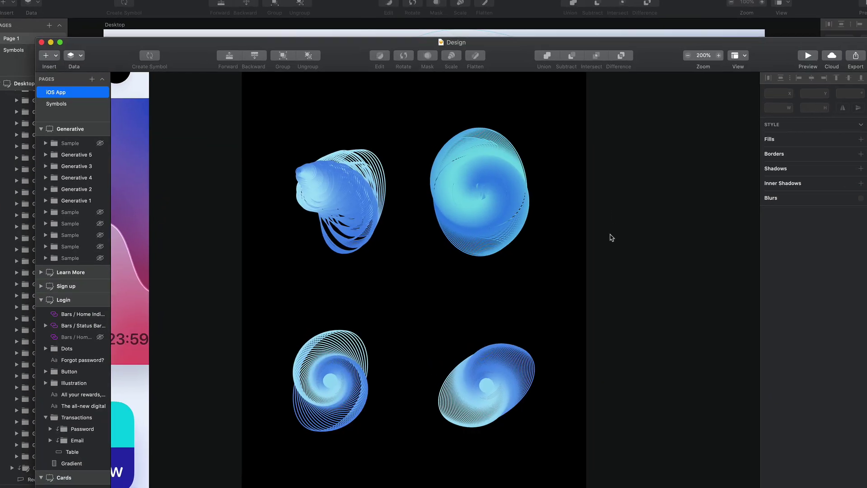
Step: Show the five hidden Sample groups listed below Generative 1 on the Generative artboard of the Design document
key("super+plus")
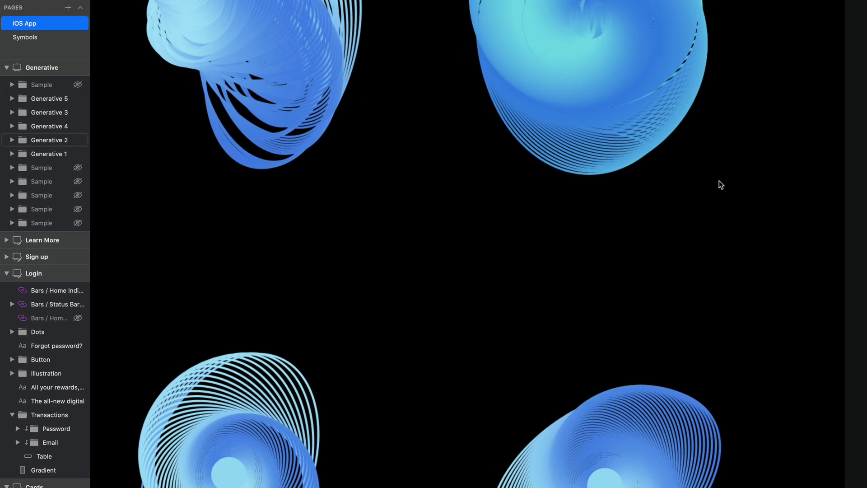
scroll(601, 240, "up", 4)
left_click(571, 183)
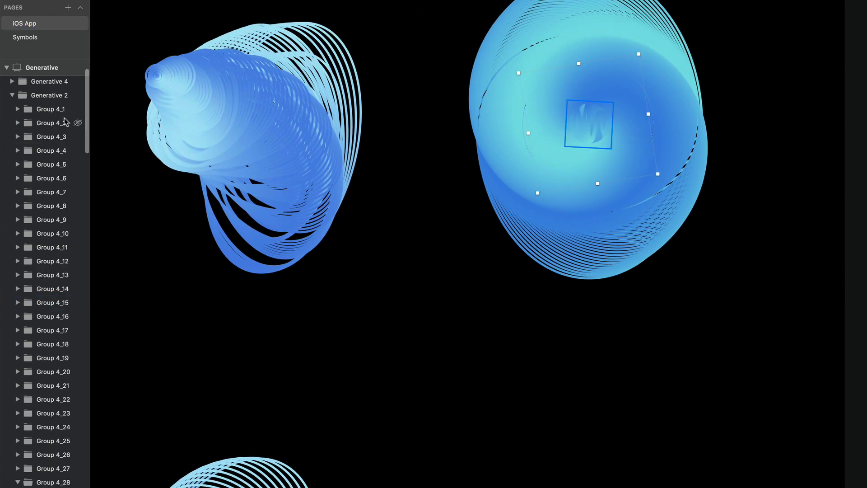
scroll(37, 202, "up", 5)
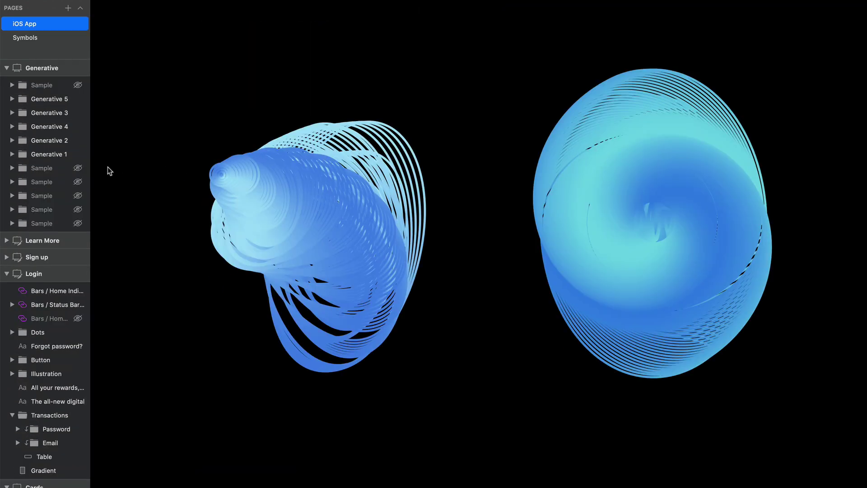
left_click(78, 182)
left_click(78, 196)
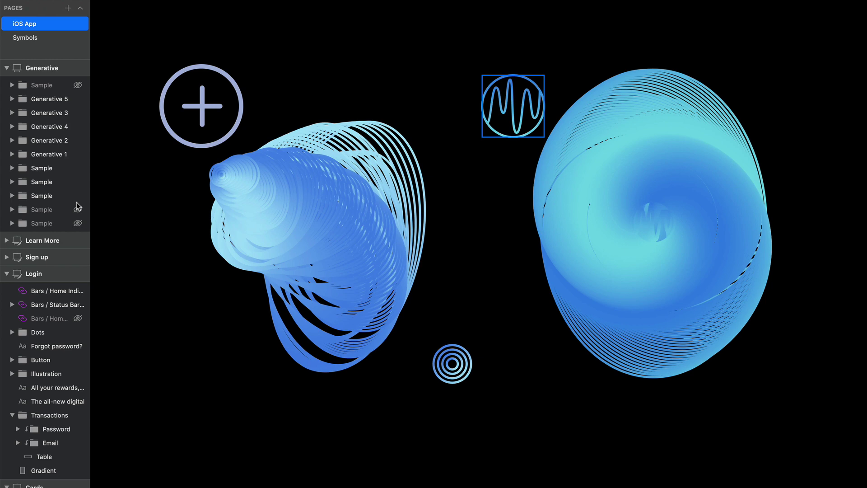
left_click(78, 209)
left_click(78, 224)
Step: Examine the revealed sample shapes next to the finished generative artworks
scroll(497, 293, "down", 3)
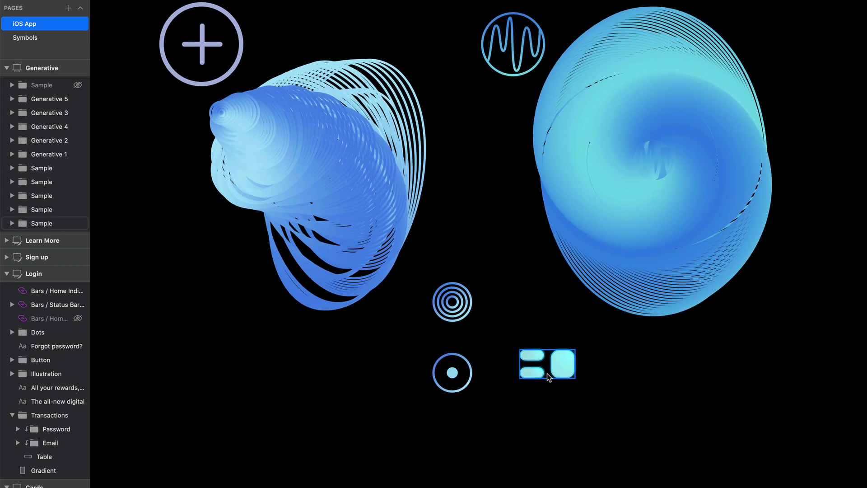
left_click(546, 356)
scroll(528, 350, "down", 4)
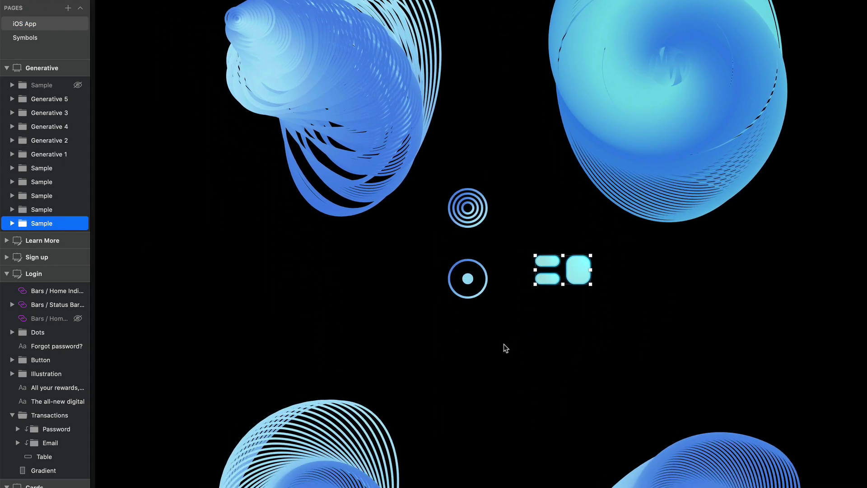
left_click(470, 281)
scroll(492, 284, "left", 2)
scroll(492, 285, "up", 1)
scroll(515, 298, "left", 1)
scroll(518, 311, "up", 4)
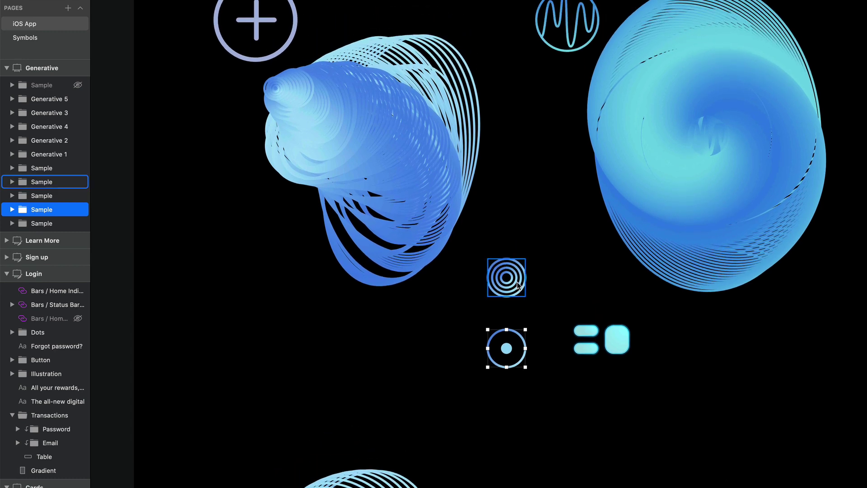
Step: Compare the plus-in-circle, ring and rounded-block sample groups with the generative artworks around them, leaving nothing selected
scroll(517, 313, "up", 1)
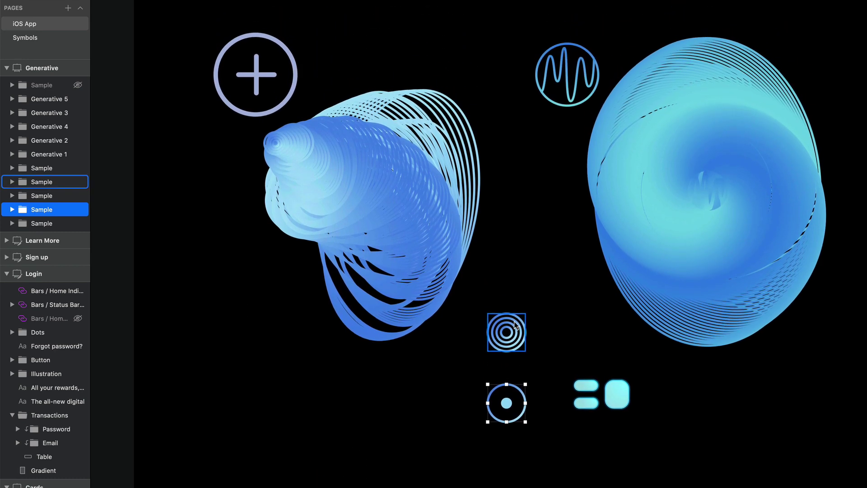
scroll(515, 325, "up", 1)
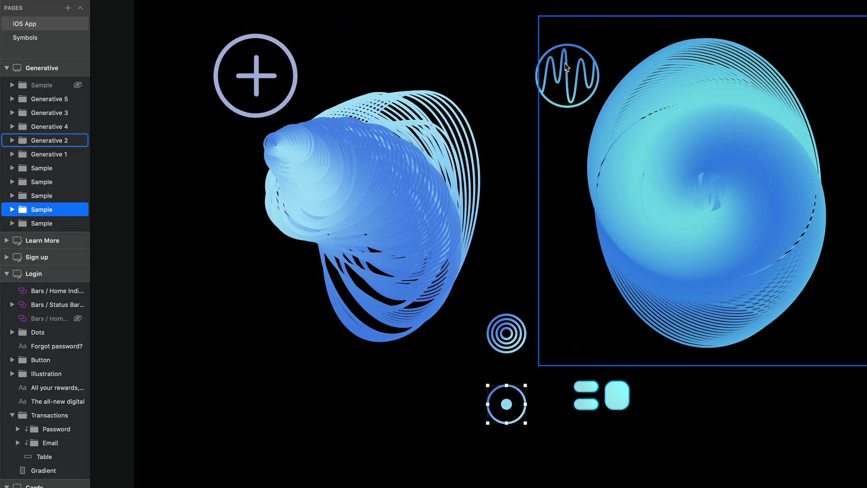
left_click(229, 65)
scroll(536, 155, "down", 6)
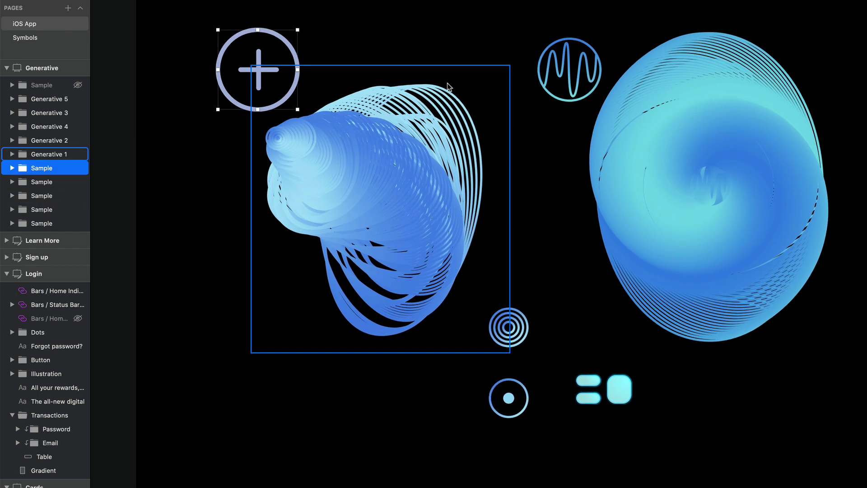
scroll(533, 158, "down", 3)
left_click(587, 193)
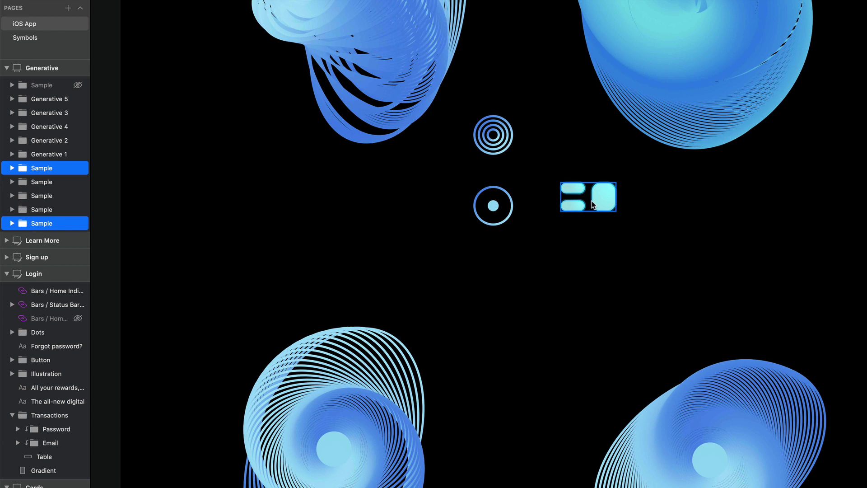
scroll(489, 267, "down", 3)
left_click(506, 250)
scroll(707, 255, "up", 3)
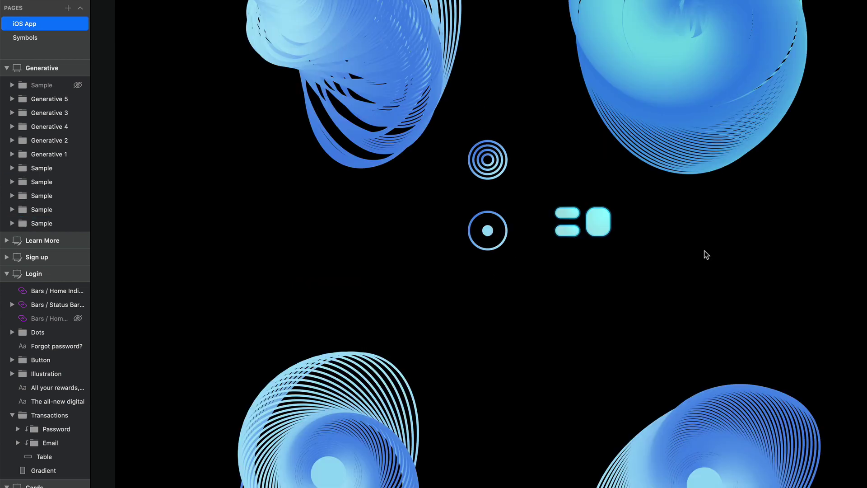
scroll(707, 255, "down", 6)
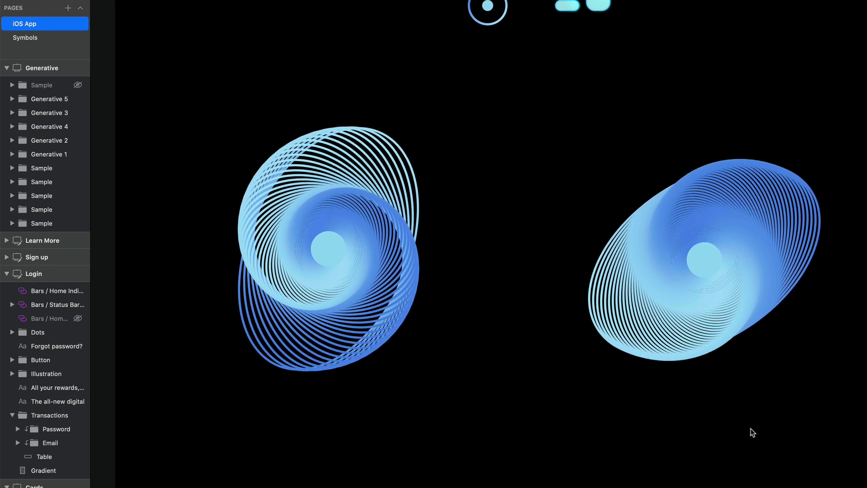
Step: Review the Generative artboard alongside the Home, Menu, Dashboard, Cards, Login, Sign up and Learn More app screens
key("super+minus")
key("super+minus")
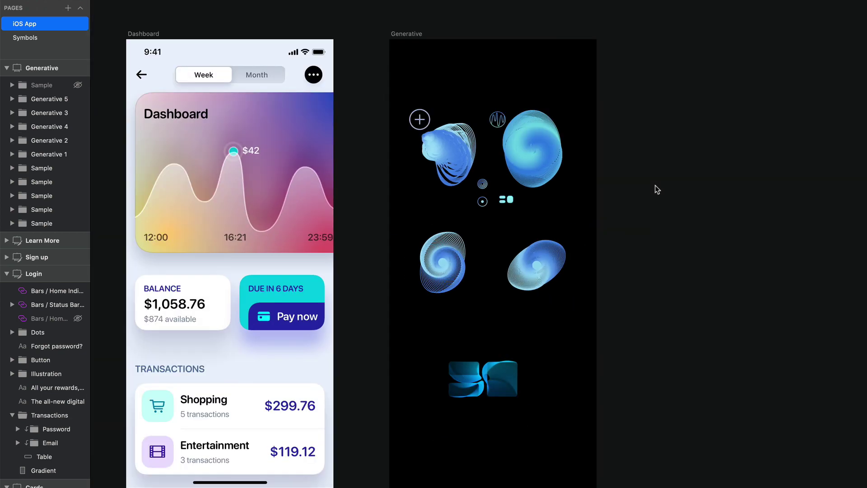
key("super+minus")
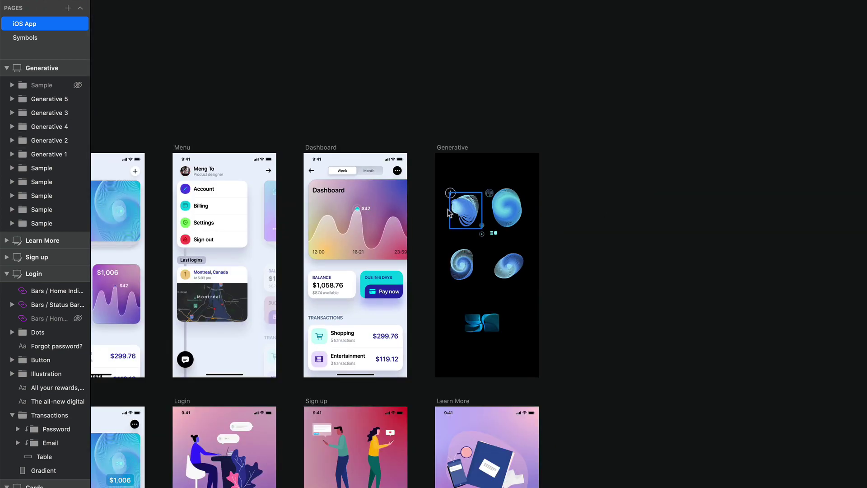
scroll(442, 207, "down", 3)
scroll(443, 206, "left", 2)
scroll(438, 207, "left", 5)
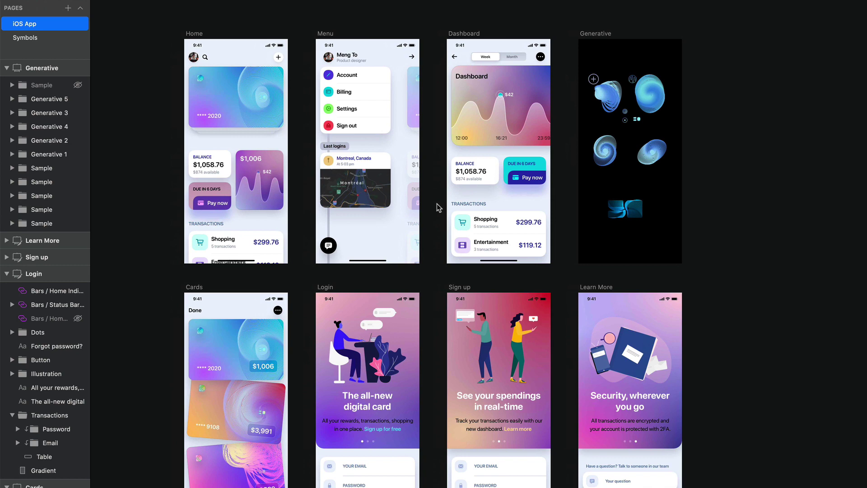
scroll(438, 207, "left", 2)
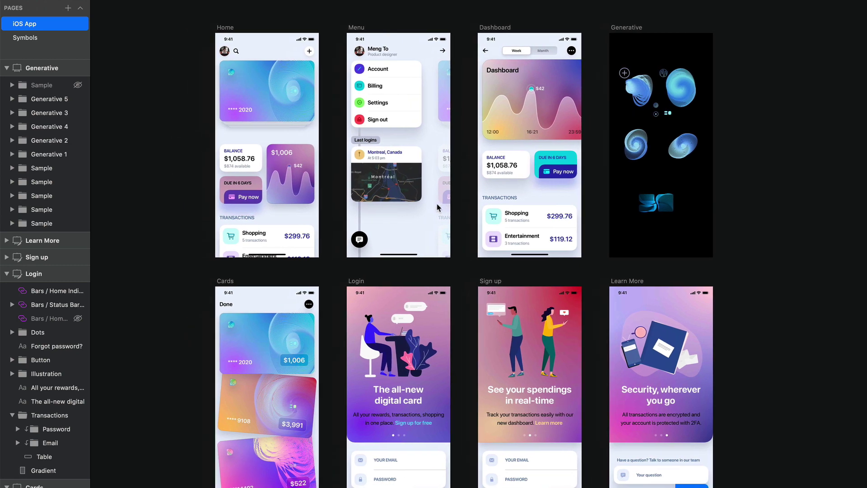